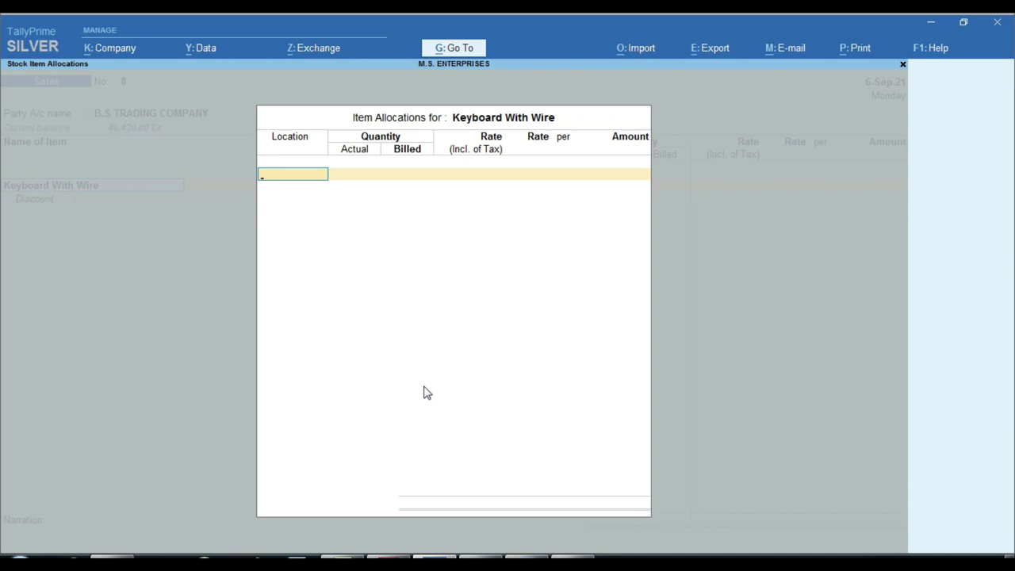
Step: Allocate 1 pcs of Keyboard With Wire from the Godowan location at a tax-inclusive rate of 450
{"action": "type", "text": "1"}
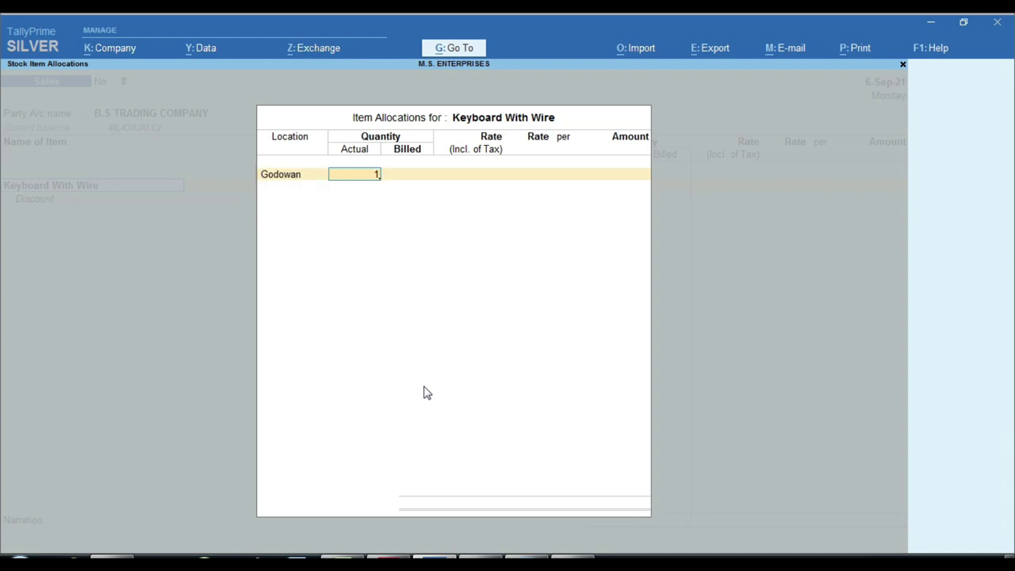
{"action": "key", "text": "Return"}
{"action": "key", "text": "Return"}
{"action": "key", "text": "Return"}
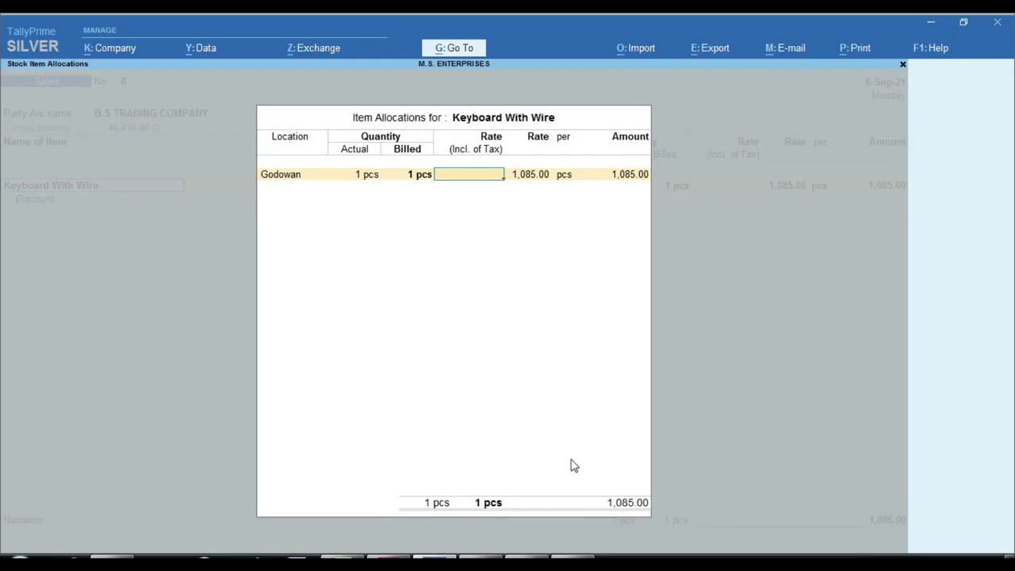
{"action": "type", "text": "450"}
{"action": "key", "text": "Return"}
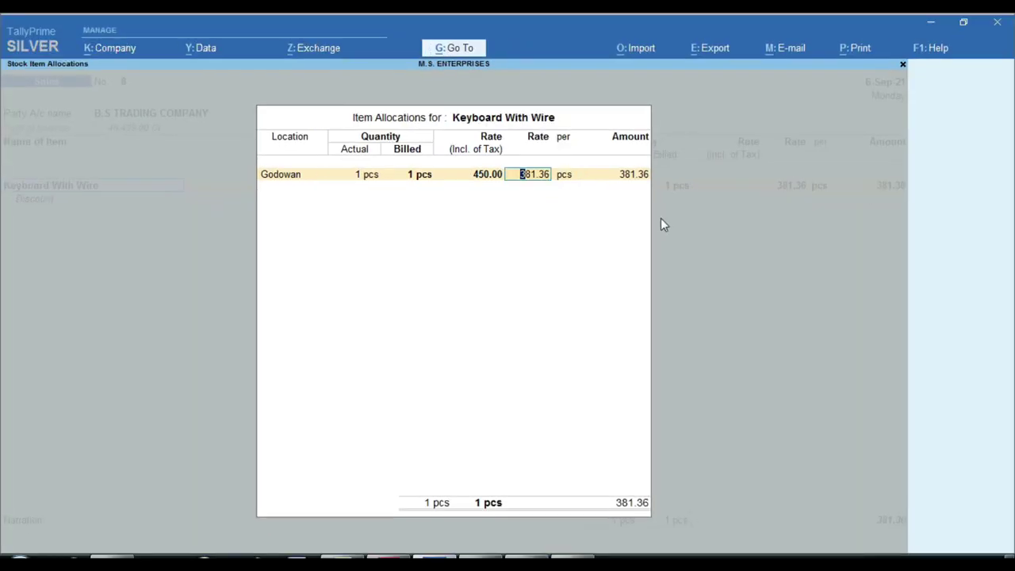
{"action": "key", "text": "Return"}
{"action": "key", "text": "Return"}
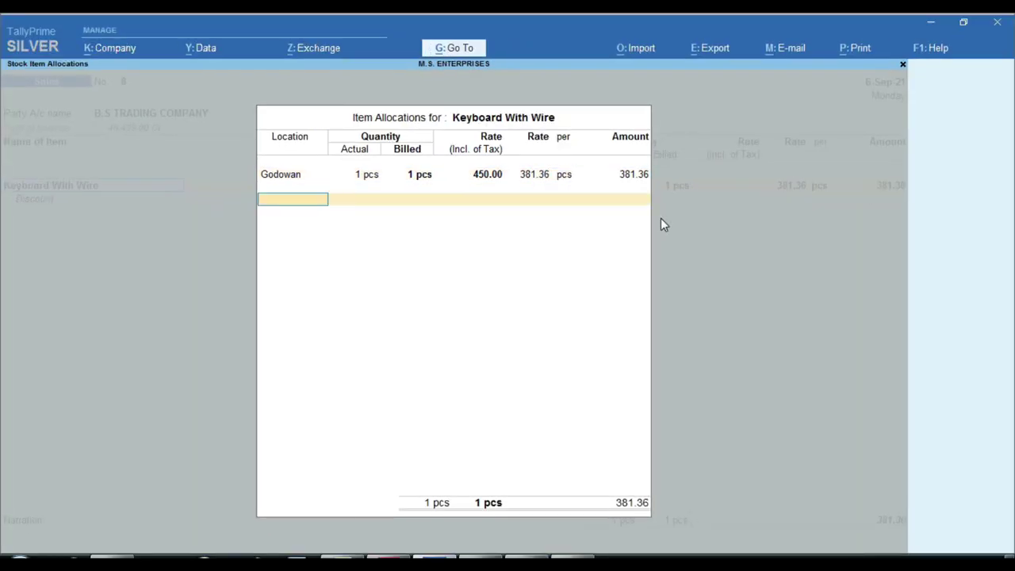
Step: Finish the keyboard's item and sales ledger allocation, leaving its discount blank
{"action": "key", "text": "Return"}
{"action": "key", "text": "Return"}
{"action": "key", "text": "Return"}
{"action": "type", "text": "SAL"}
{"action": "key", "text": "Down"}
{"action": "key", "text": "Down"}
{"action": "key", "text": "Down"}
{"action": "key", "text": "Up"}
{"action": "key", "text": "Return"}
{"action": "key", "text": "Return"}
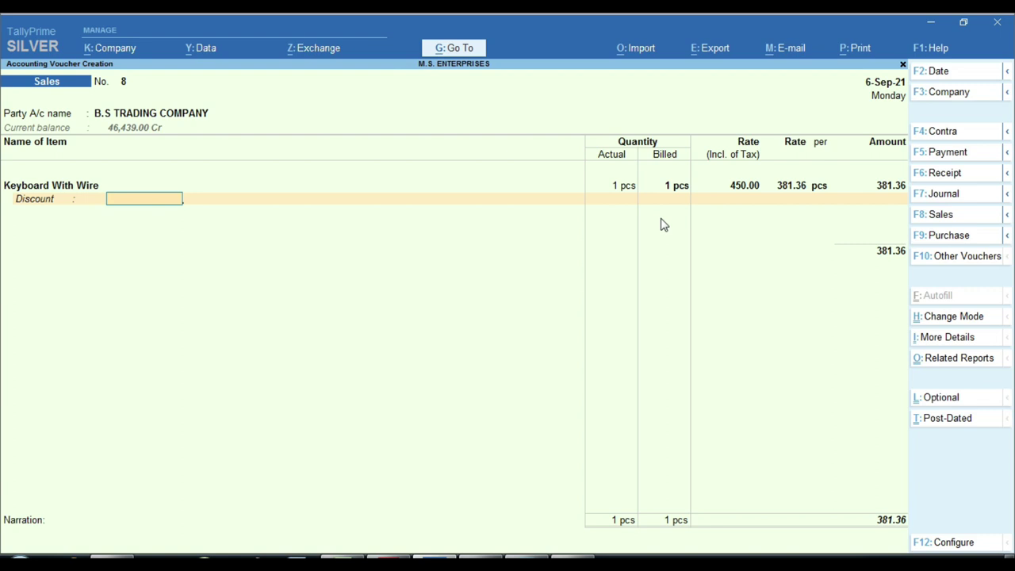
{"action": "key", "text": "Return"}
{"action": "key", "text": "Return"}
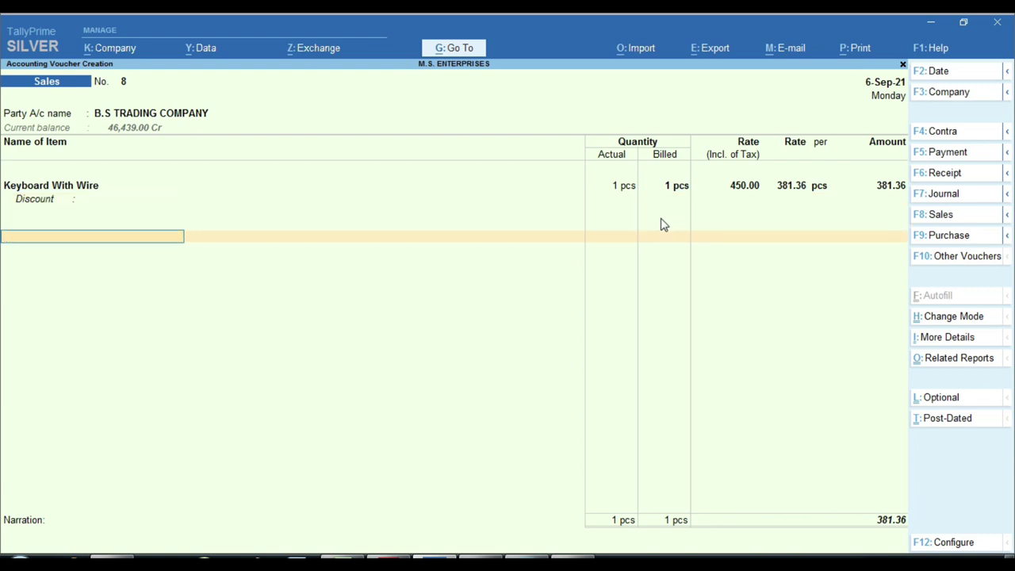
Step: Add the Cgst Tax and Sgst Tax ledgers to the sales voucher with their calculated amounts
{"action": "type", "text": "cg"}
{"action": "key", "text": "Return"}
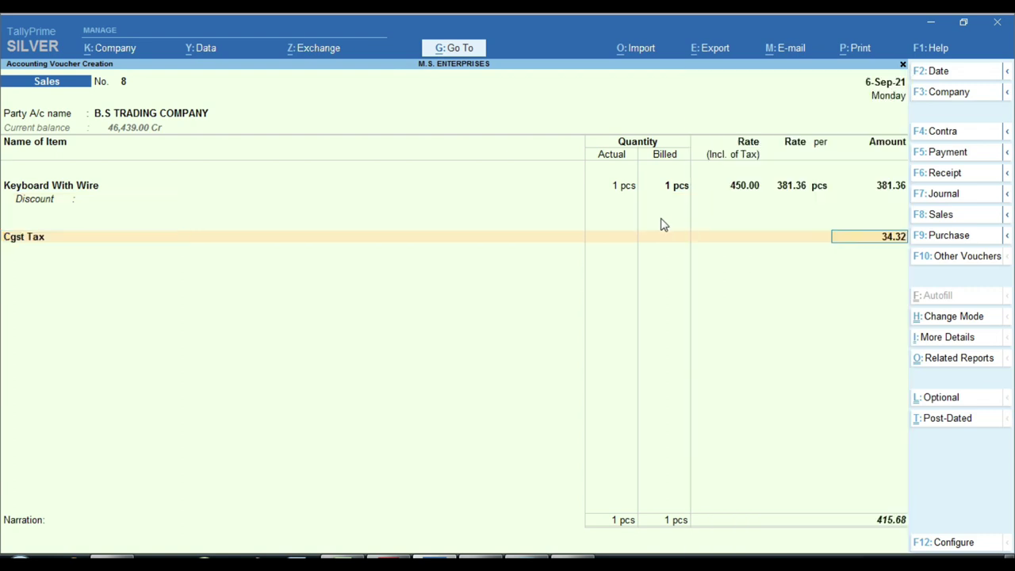
{"action": "key", "text": "Return"}
{"action": "type", "text": "SG"}
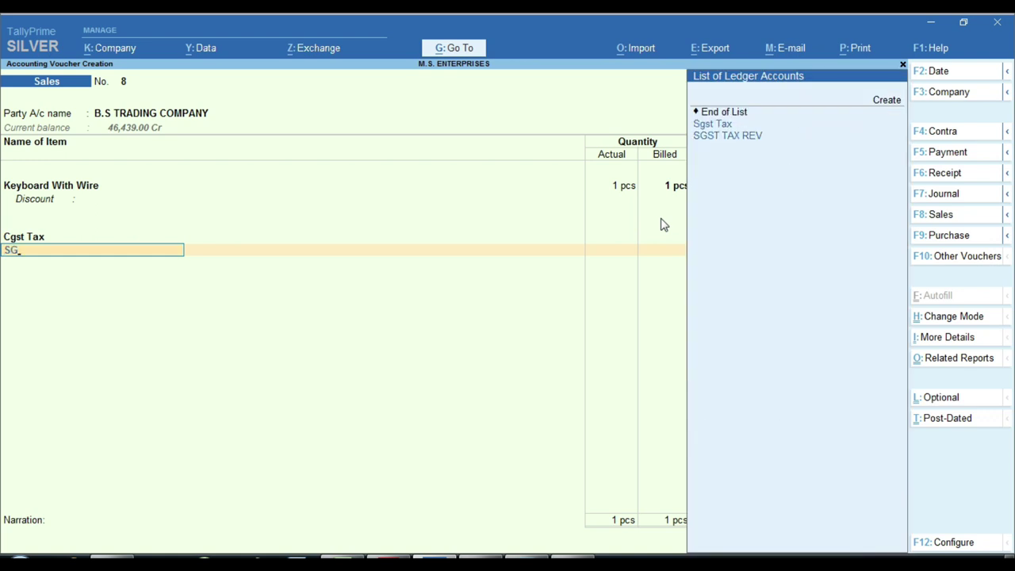
{"action": "key", "text": "Return"}
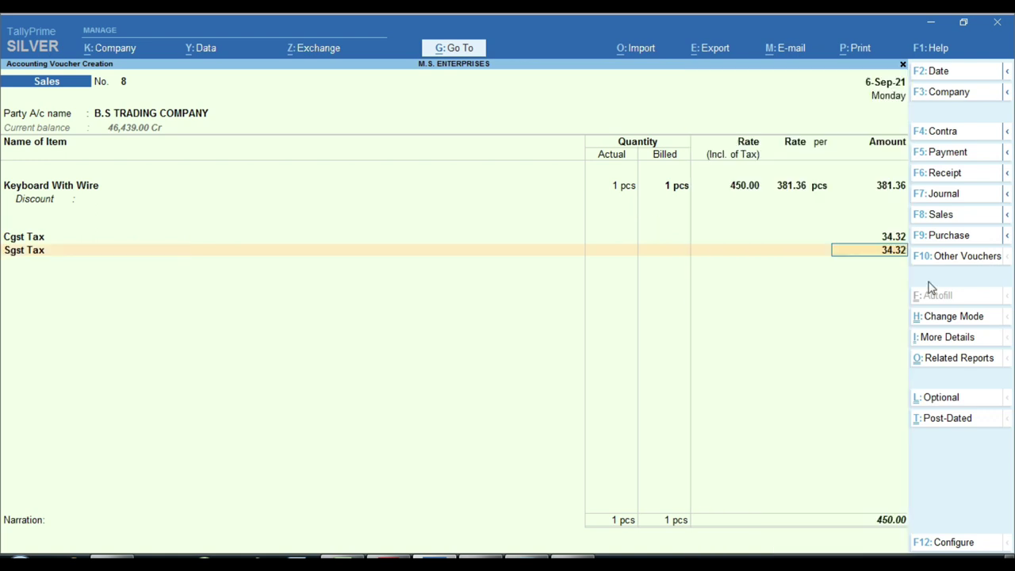
{"action": "key", "text": "ctrl"}
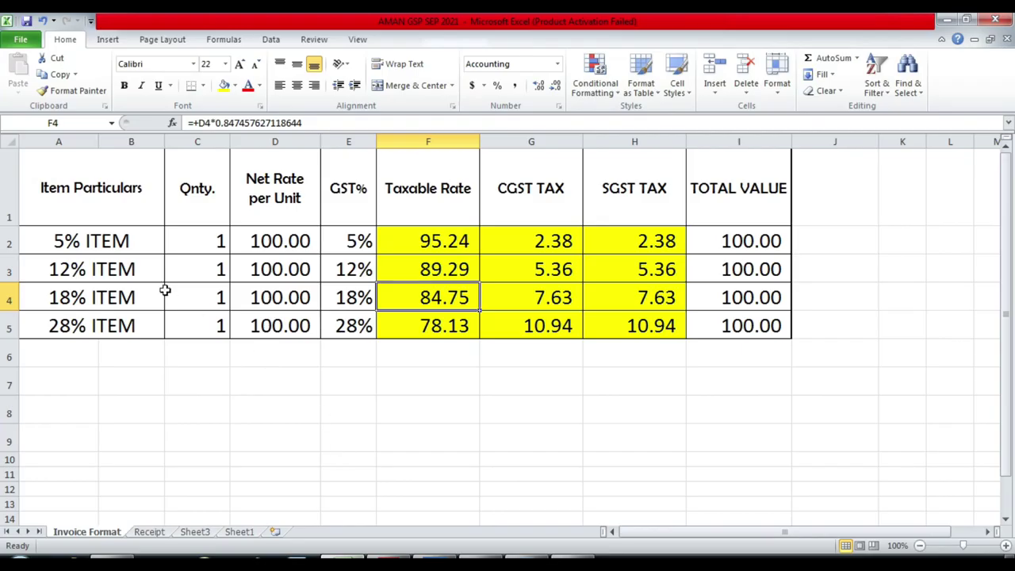
Step: Clear the quantity, rate, GST, tax and total figures in C2:I5 of the Invoice Format sheet
{"action": "left_click_drag", "start_coordinate": [190, 241], "coordinate": [723, 328]}
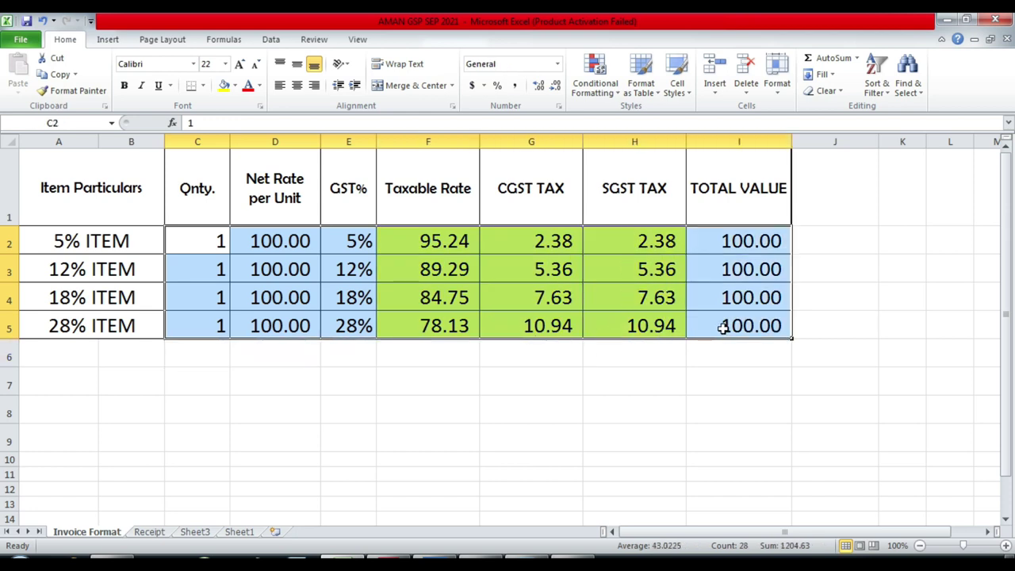
{"action": "key", "text": "Delete"}
{"action": "key", "text": "Down"}
{"action": "key", "text": "Down"}
{"action": "key", "text": "Down"}
Step: Enter quantity 1 and a net rate per unit of 450 for the 18% ITEM row
{"action": "key", "text": "Left"}
{"action": "key", "text": "Up"}
{"action": "key", "text": "Right"}
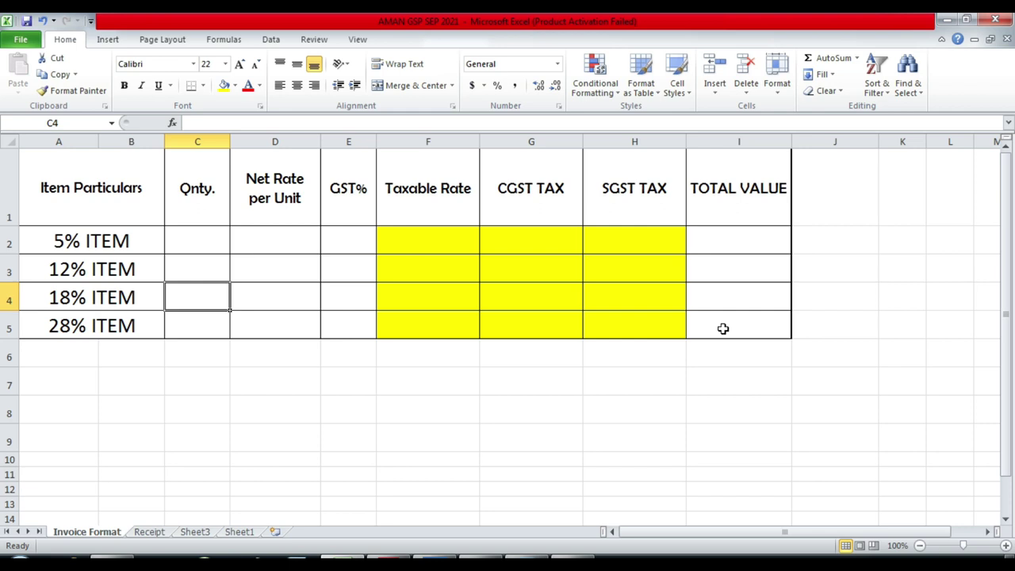
{"action": "type", "text": "1"}
{"action": "key", "text": "Return"}
{"action": "key", "text": "Up"}
{"action": "key", "text": "Right"}
{"action": "type", "text": "450"}
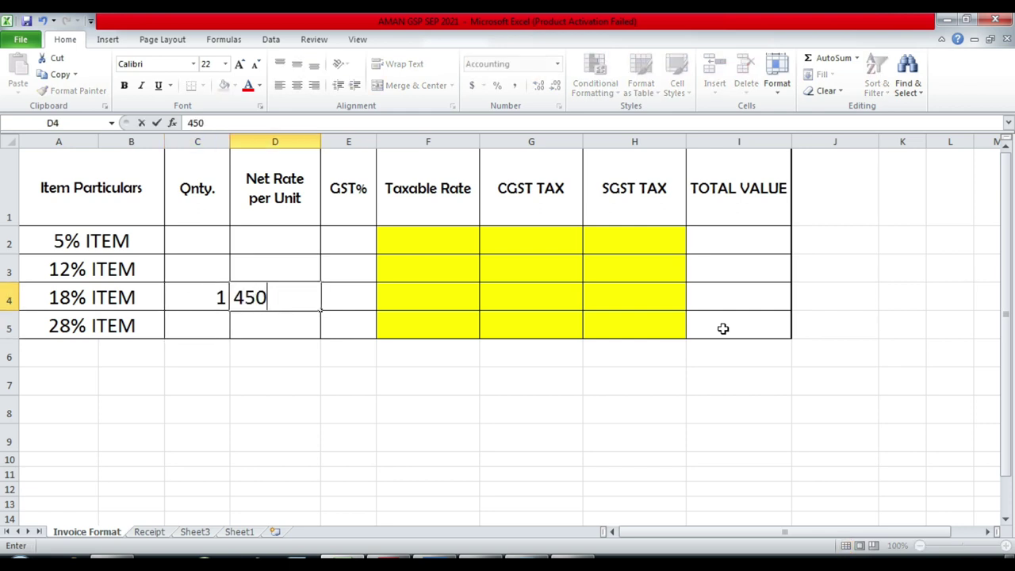
{"action": "key", "text": "Return"}
Step: Set the GST% of the 18% ITEM row to 18%
{"action": "key", "text": "Up"}
{"action": "key", "text": "Right"}
{"action": "type", "text": "18"}
{"action": "key", "text": "Return"}
{"action": "key", "text": "Up"}
Step: Calculate the taxable rate of the 18% ITEM row in F4 with the formula =D4*100/118
{"action": "key", "text": "Right"}
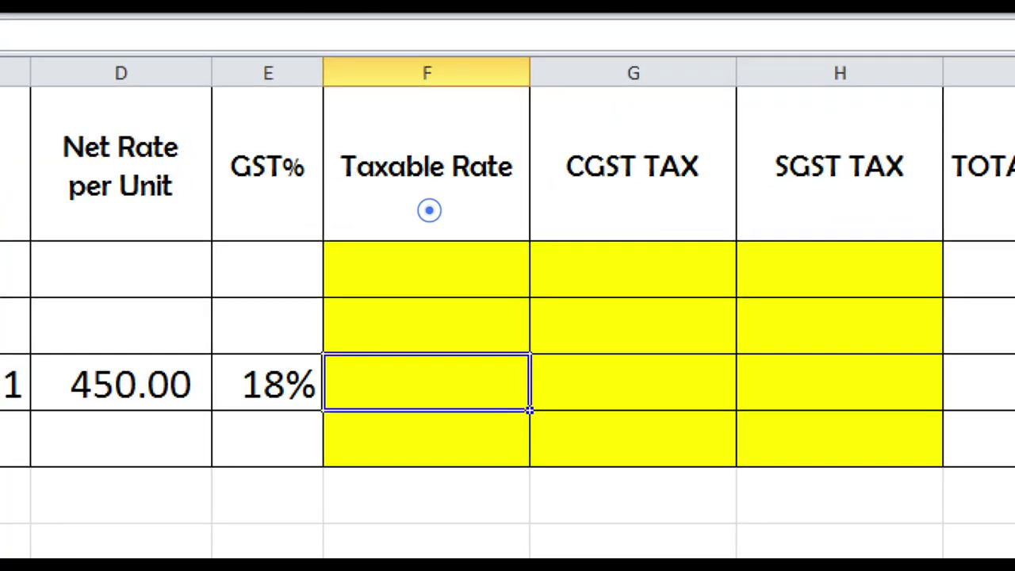
{"action": "left_click_drag", "start_coordinate": [333, 144], "coordinate": [522, 198]}
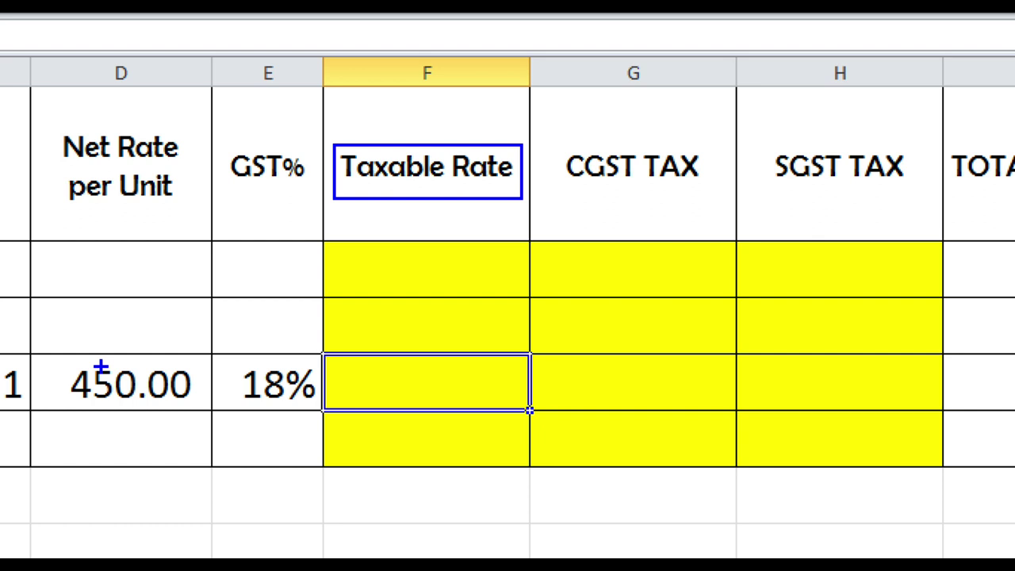
{"action": "left_click_drag", "start_coordinate": [51, 347], "coordinate": [198, 432]}
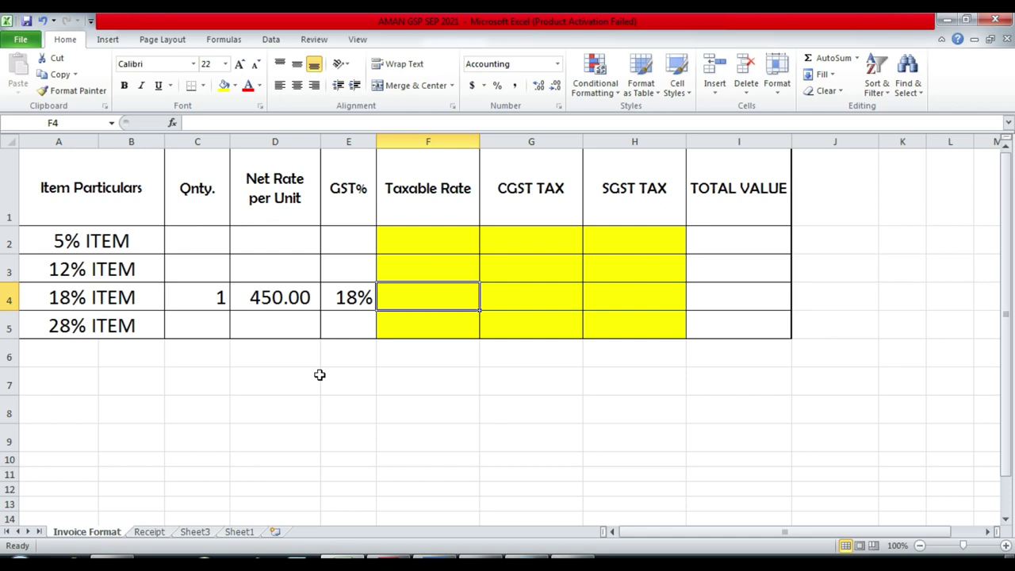
{"action": "type", "text": "="}
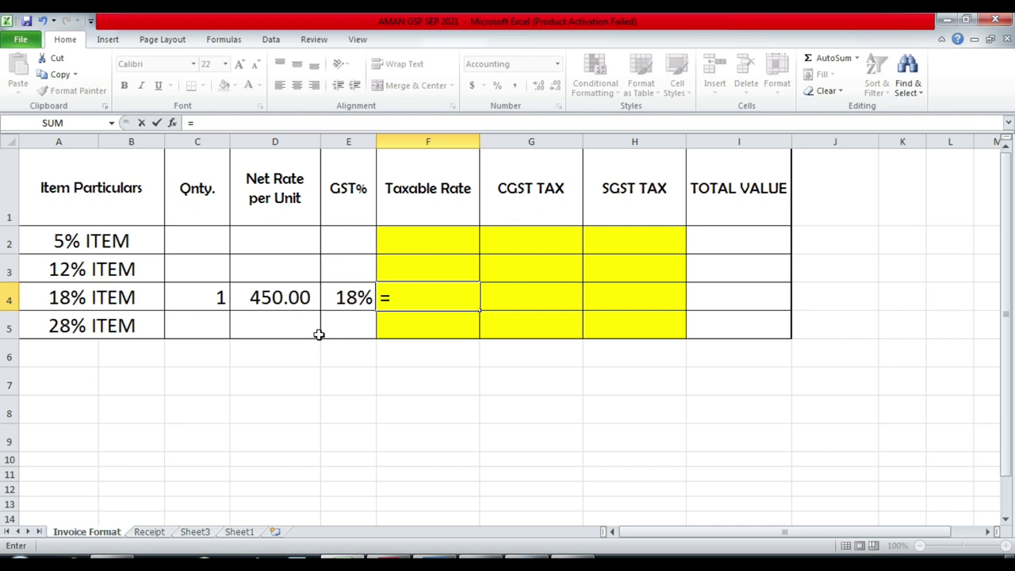
{"action": "left_click", "coordinate": [281, 295]}
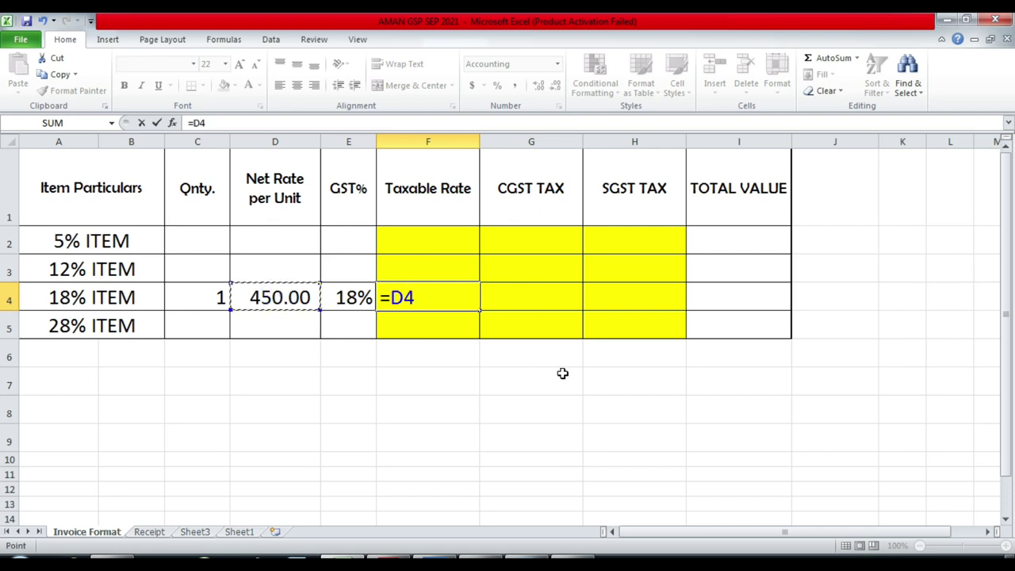
{"action": "type", "text": "*100"}
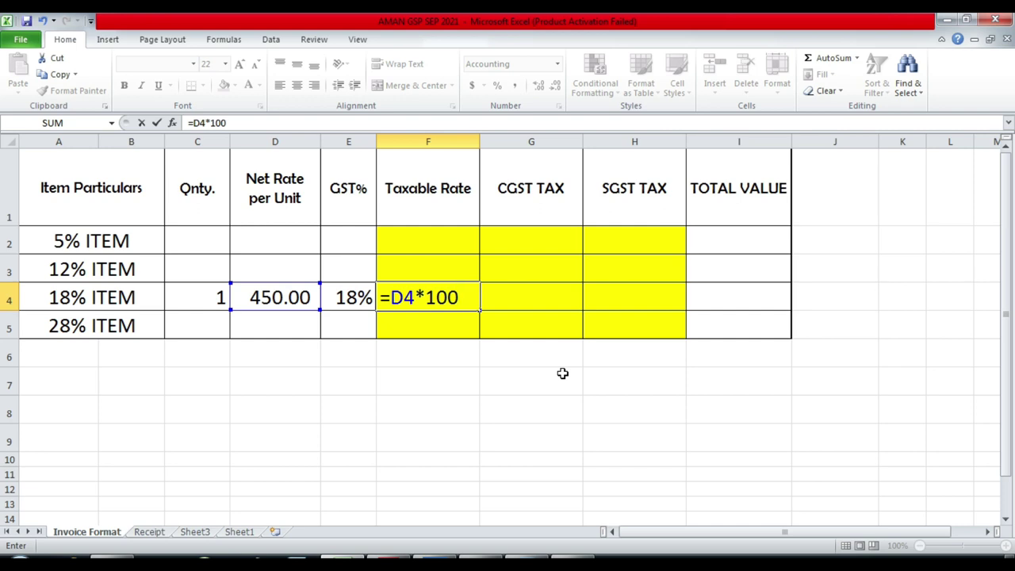
{"action": "type", "text": "/"}
{"action": "type", "text": "118"}
{"action": "key", "text": "Return"}
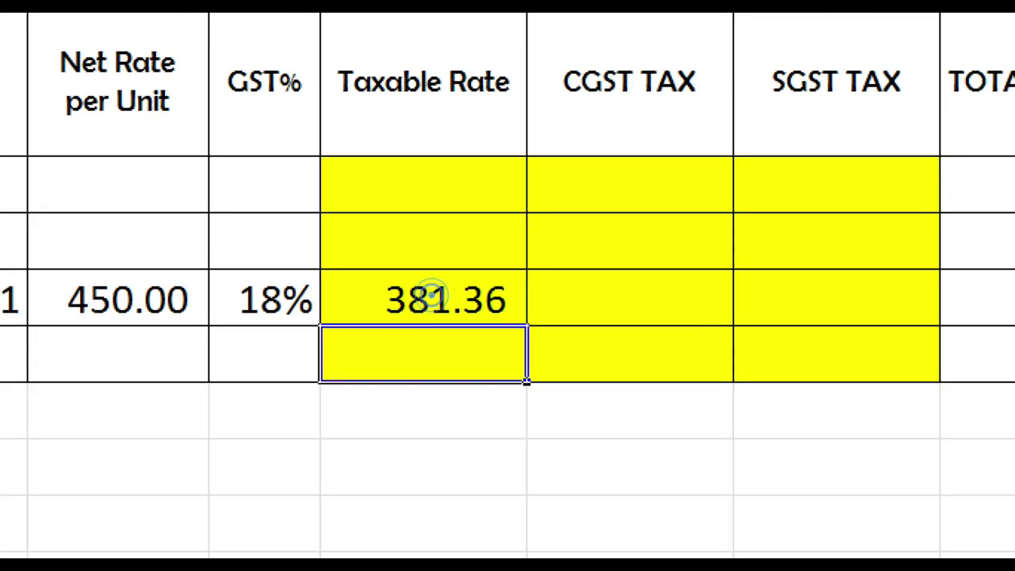
Step: Switch to TallyPrime and compare the keyboard's voucher amount with the taxable rate in the sheet
{"action": "mouse_move", "coordinate": [361, 264]}
{"action": "left_mouse_down"}
{"action": "mouse_move", "coordinate": [467, 340]}
{"action": "mouse_move", "coordinate": [525, 340]}
{"action": "mouse_move", "coordinate": [516, 333]}
{"action": "left_mouse_up"}
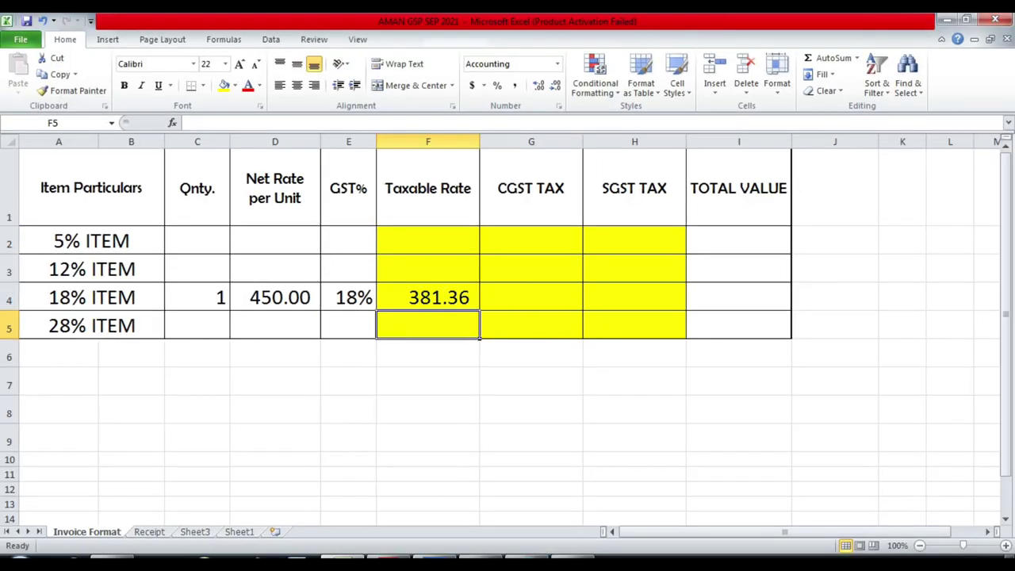
{"action": "key", "text": "alt+Tab"}
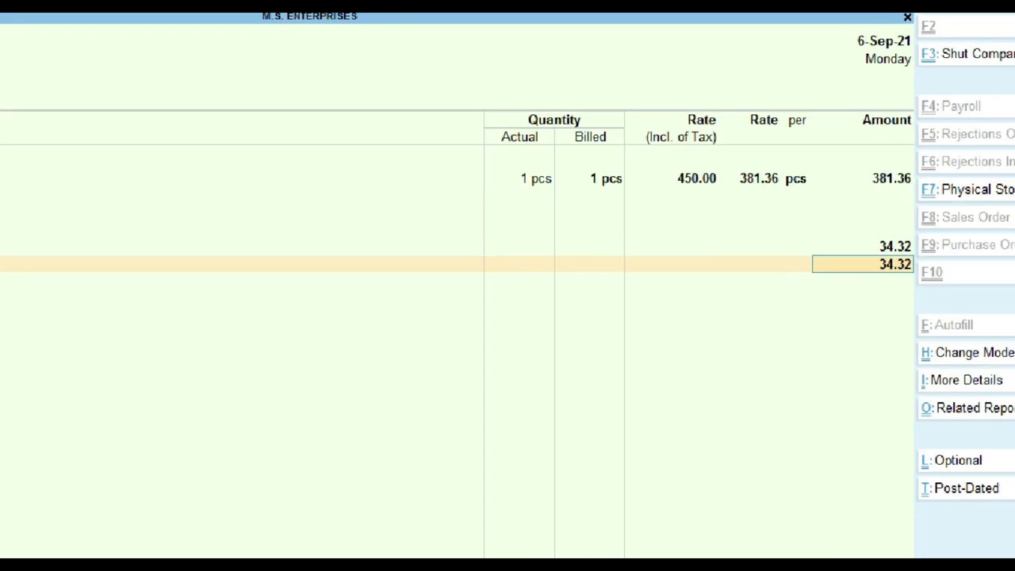
{"action": "left_click_drag", "start_coordinate": [852, 135], "coordinate": [934, 196]}
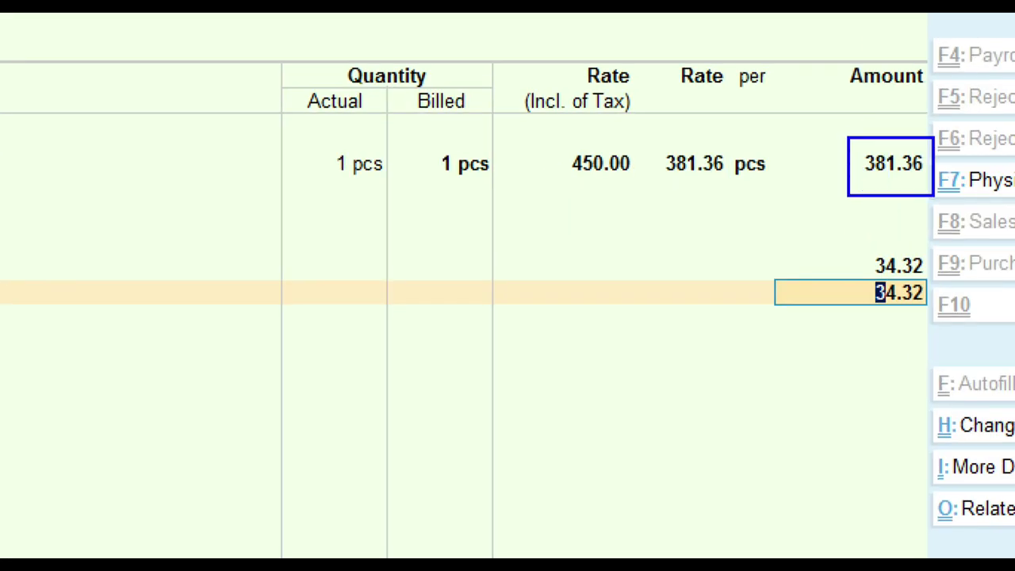
Step: Check the taxable rate by computing 450 * 100 / 118 in Calculator, and minimize it when done
{"action": "left_click", "coordinate": [538, 563]}
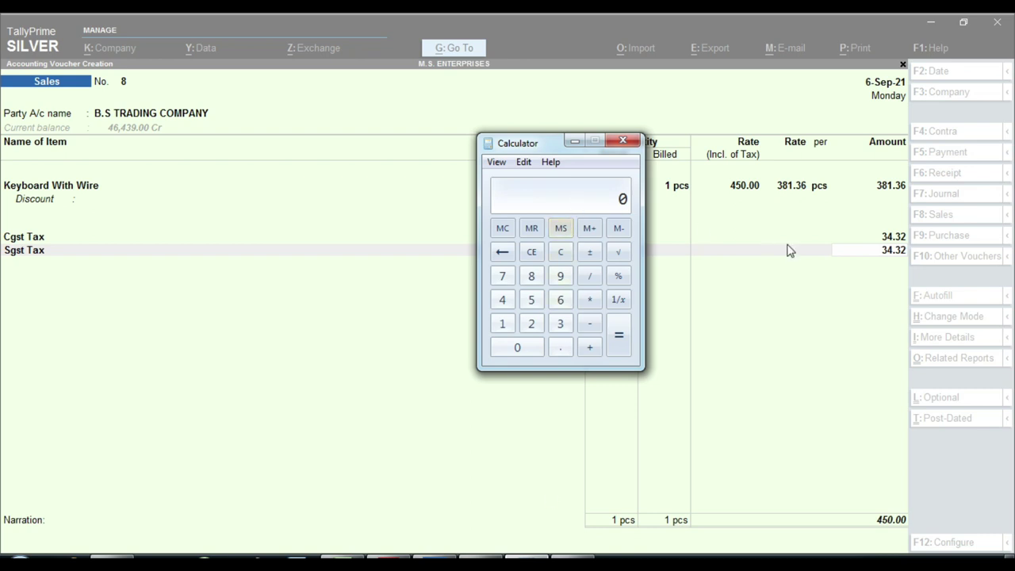
{"action": "type", "text": "450"}
{"action": "key", "text": "asterisk"}
{"action": "key", "text": "1"}
{"action": "key", "text": "0"}
{"action": "key", "text": "0"}
{"action": "left_click", "coordinate": [592, 277]}
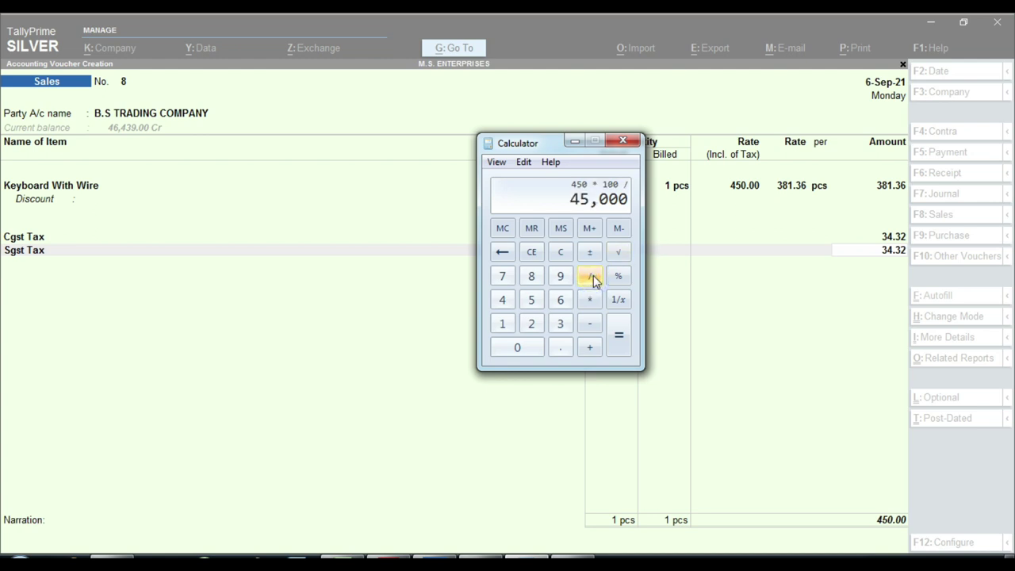
{"action": "key", "text": "1"}
{"action": "key", "text": "1"}
{"action": "key", "text": "8"}
{"action": "key", "text": "Return"}
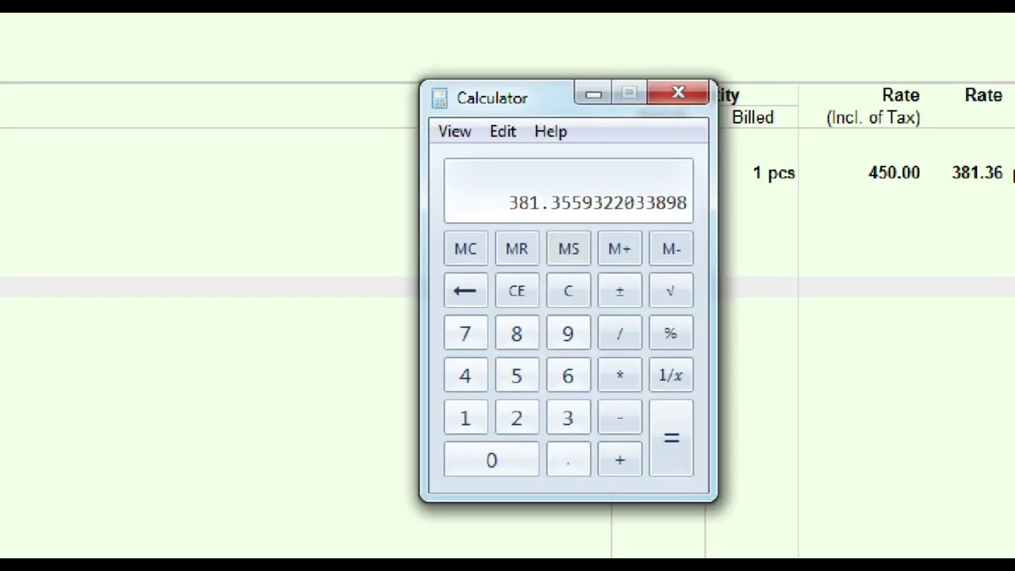
{"action": "left_click_drag", "start_coordinate": [481, 179], "coordinate": [714, 225]}
{"action": "left_click_drag", "start_coordinate": [550, 189], "coordinate": [579, 217]}
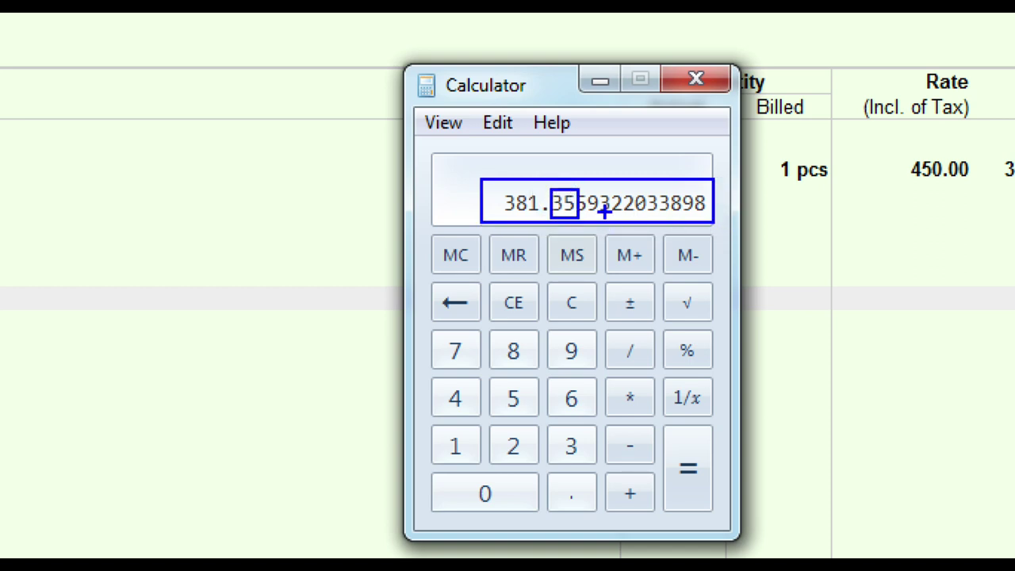
{"action": "key", "text": "e"}
{"action": "left_click_drag", "start_coordinate": [573, 190], "coordinate": [606, 219]}
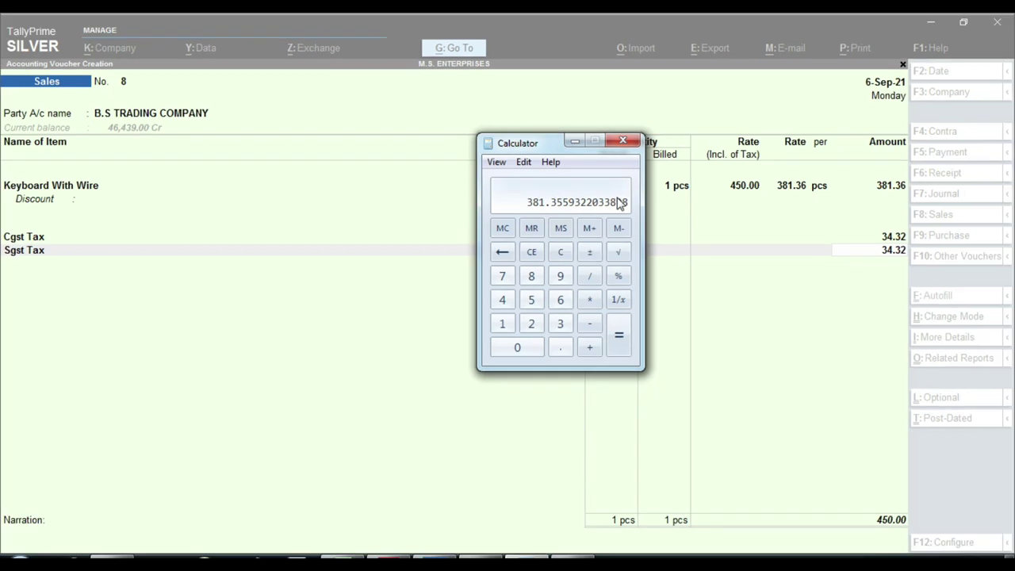
{"action": "left_click", "coordinate": [575, 141]}
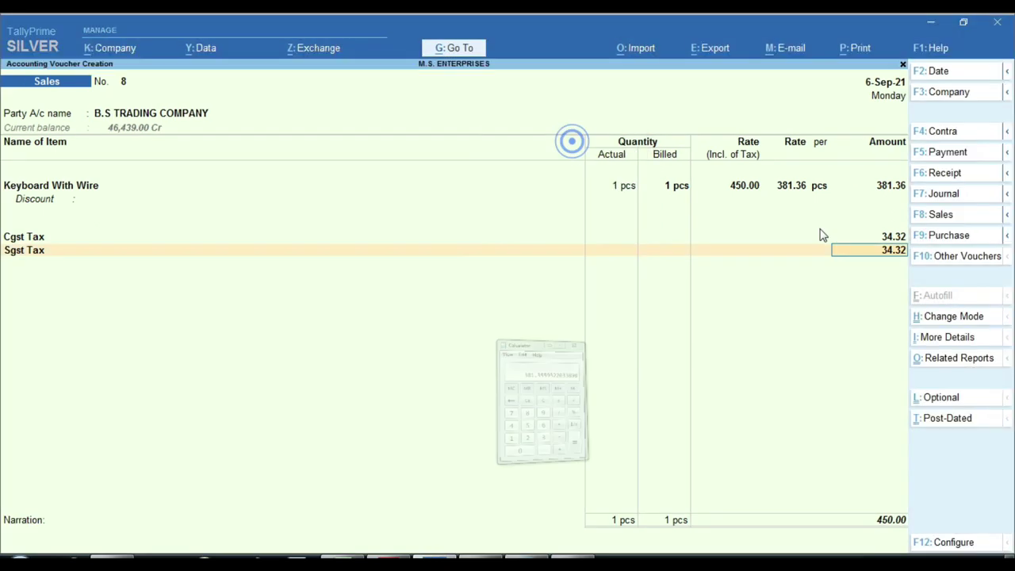
Step: Examine the Cgst Tax and Sgst Tax amounts in the sales voucher
{"action": "key", "text": "ctrl"}
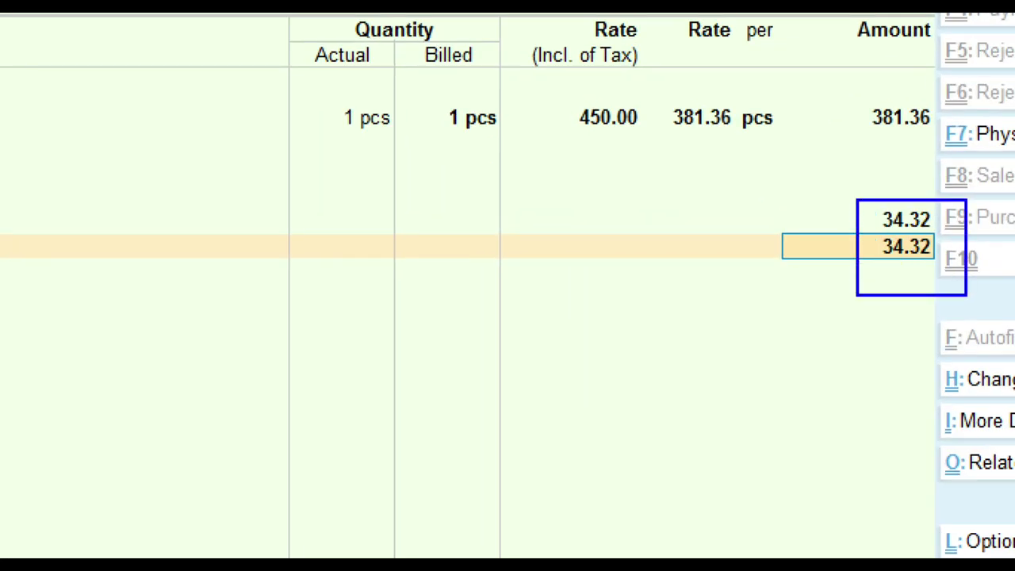
{"action": "left_click_drag", "start_coordinate": [855, 209], "coordinate": [948, 191]}
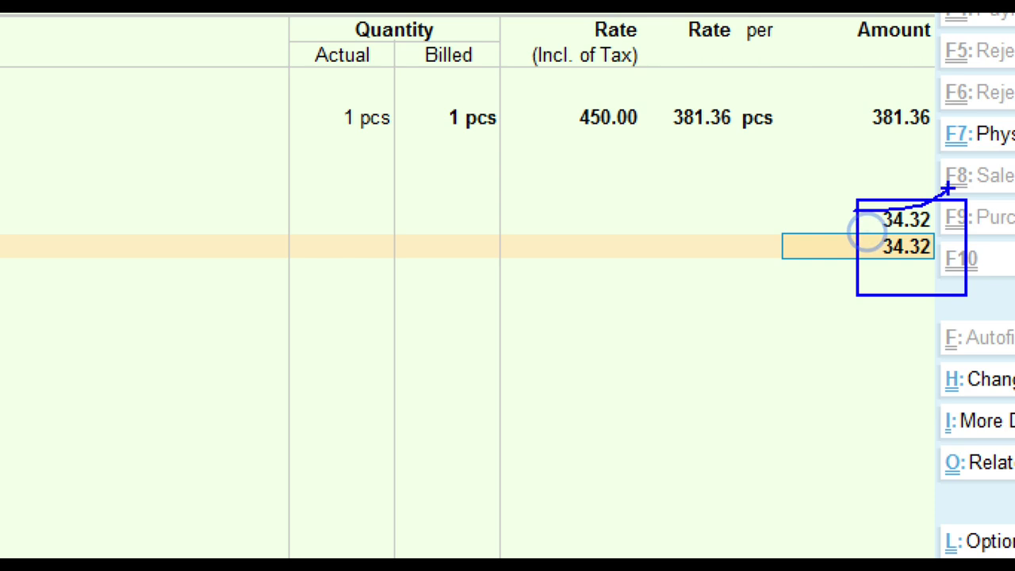
{"action": "left_click_drag", "start_coordinate": [852, 259], "coordinate": [941, 268]}
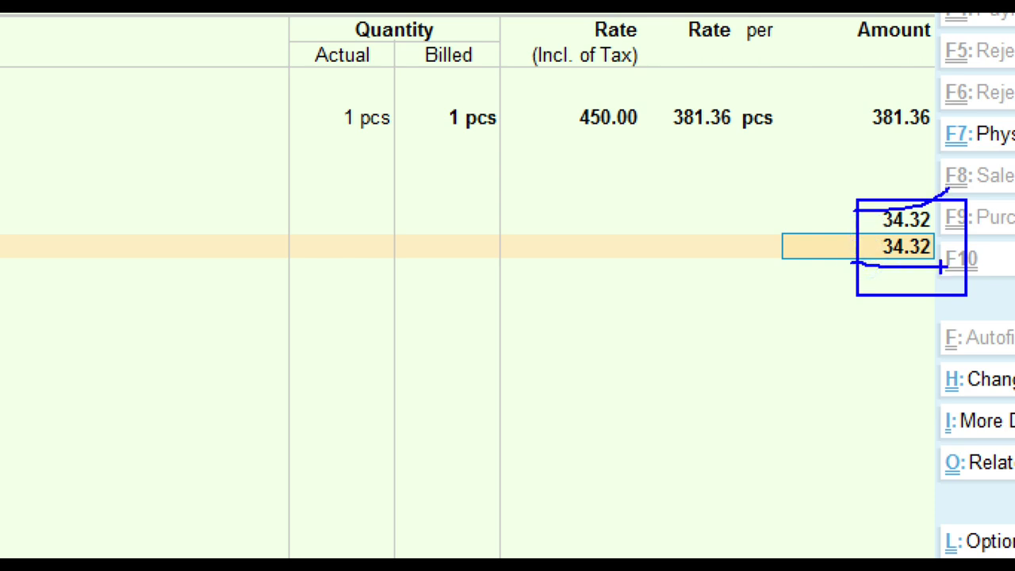
{"action": "key", "text": "Escape"}
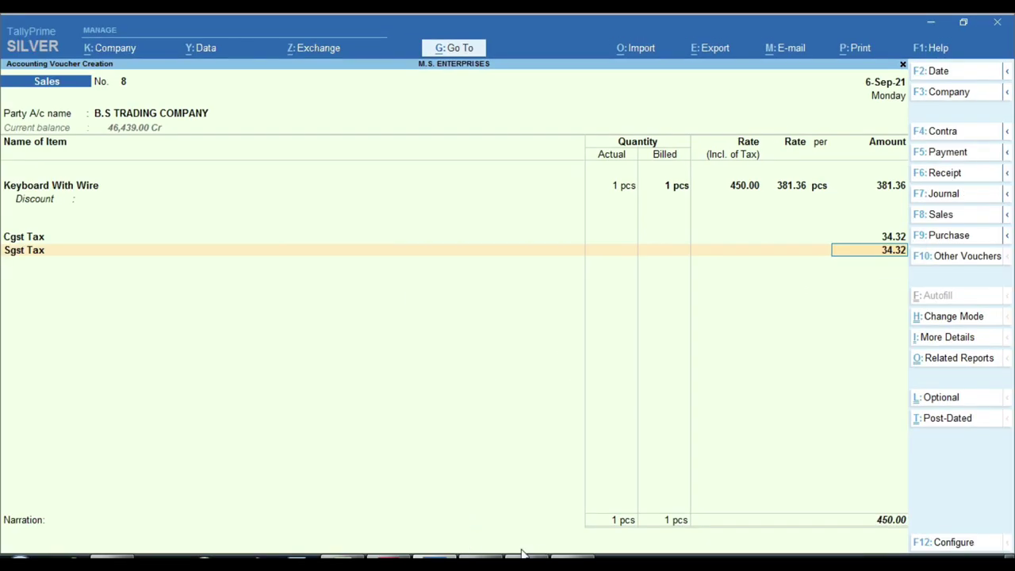
Step: Switch to Excel and inspect the taxable rate formula of the 18% ITEM row
{"action": "left_click", "coordinate": [358, 554]}
{"action": "left_click", "coordinate": [520, 298]}
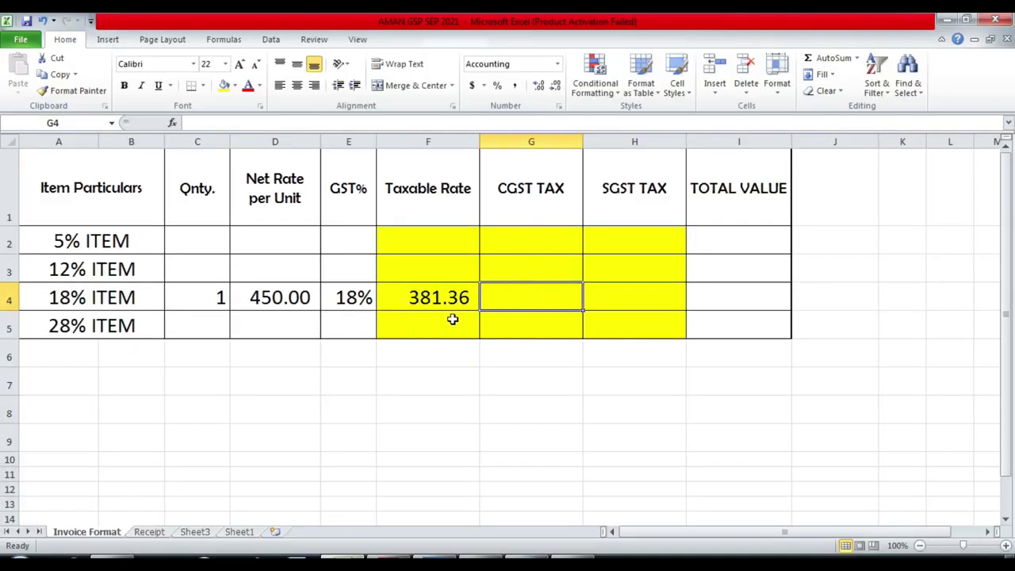
{"action": "left_click", "coordinate": [437, 301]}
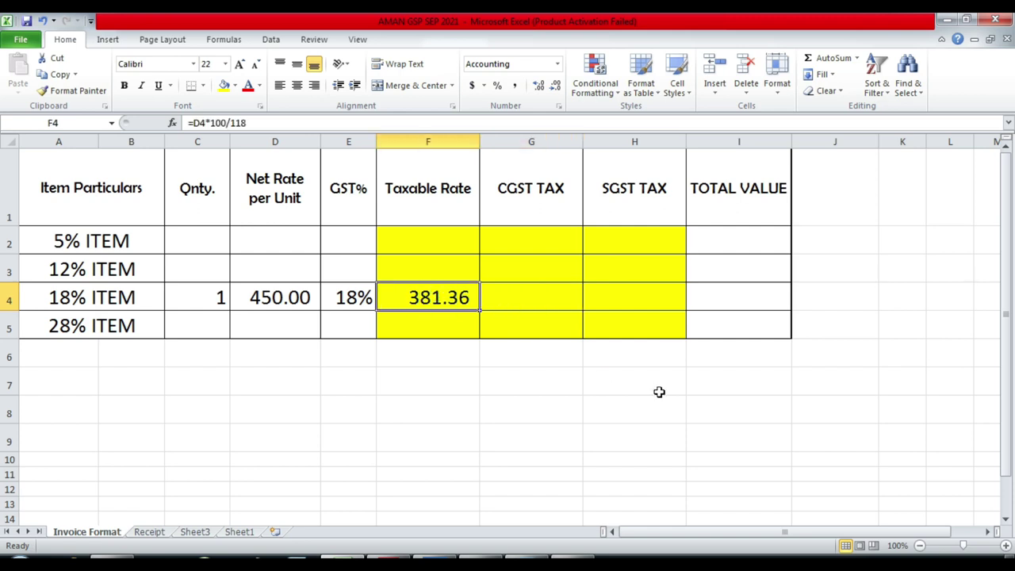
Step: Enter =F4*E4 as the CGST TAX formula of the 18% ITEM row, multiplying its taxable rate by its GST%
{"action": "key", "text": "Right"}
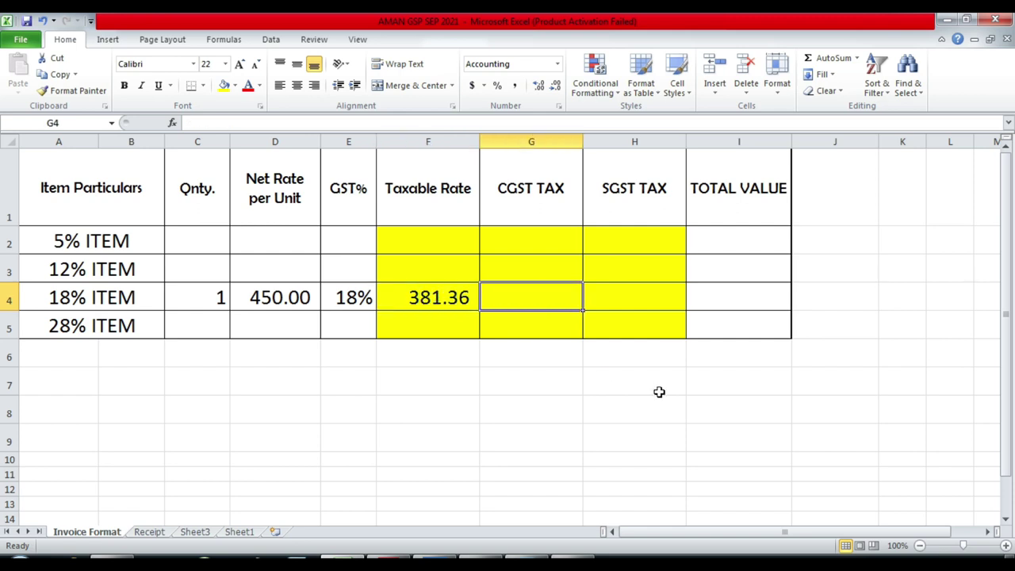
{"action": "type", "text": "="}
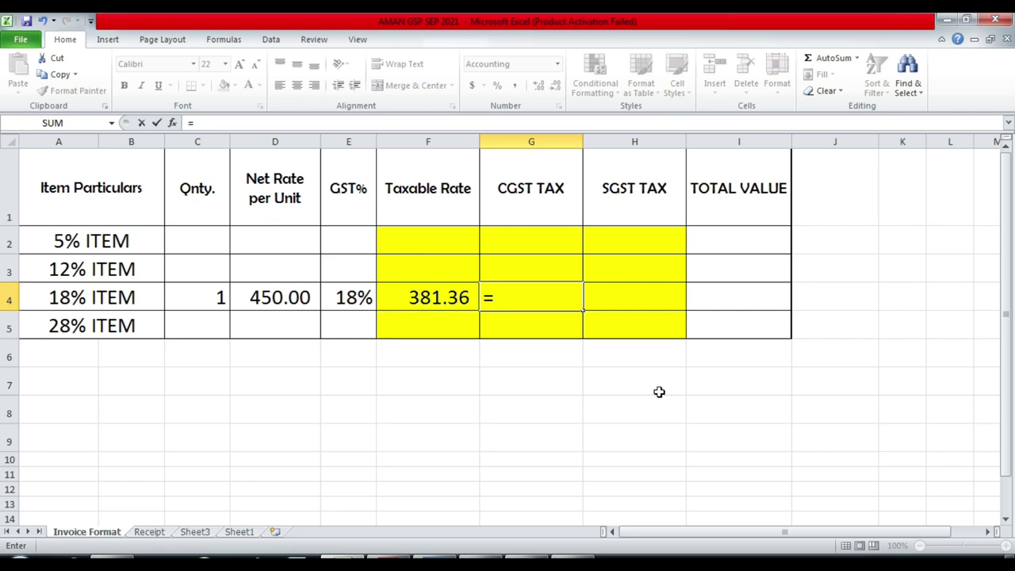
{"action": "left_click", "coordinate": [434, 295]}
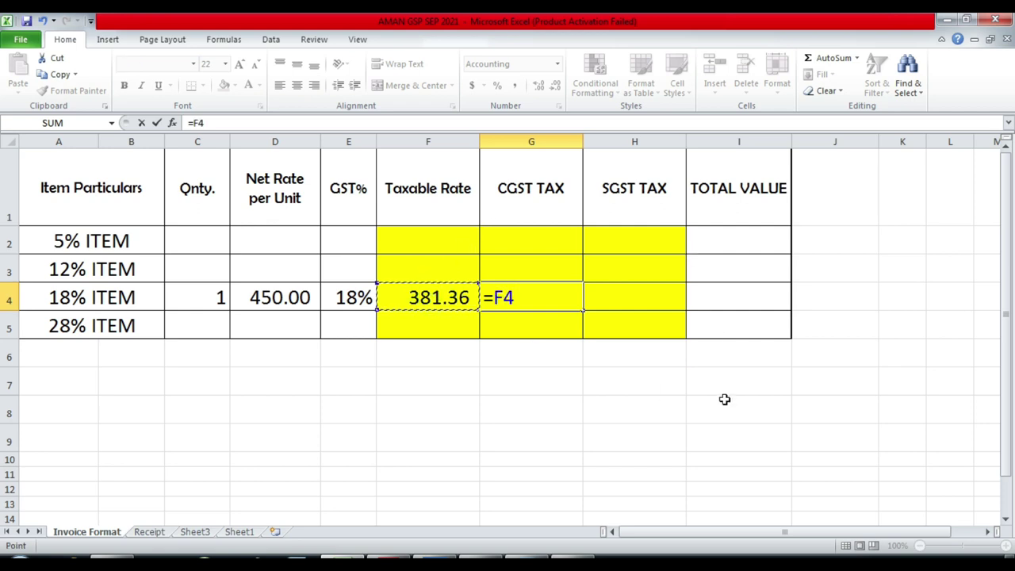
{"action": "type", "text": "*"}
{"action": "left_click", "coordinate": [356, 296]}
{"action": "key", "text": "Return"}
{"action": "key", "text": "Up"}
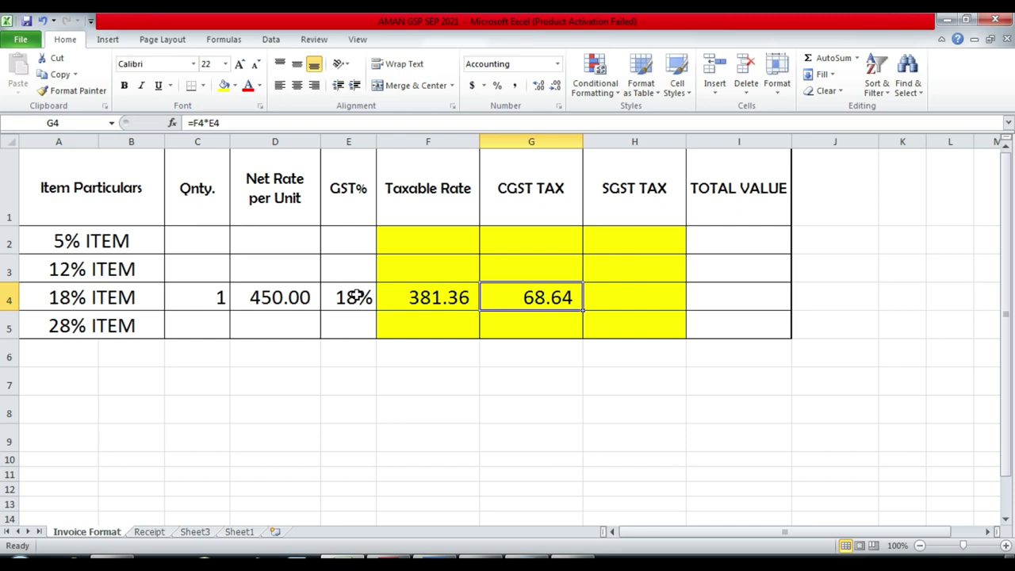
Step: Halve the 18% ITEM row's CGST TAX by extending its formula to =F4*E4/2
{"action": "key", "text": "F2"}
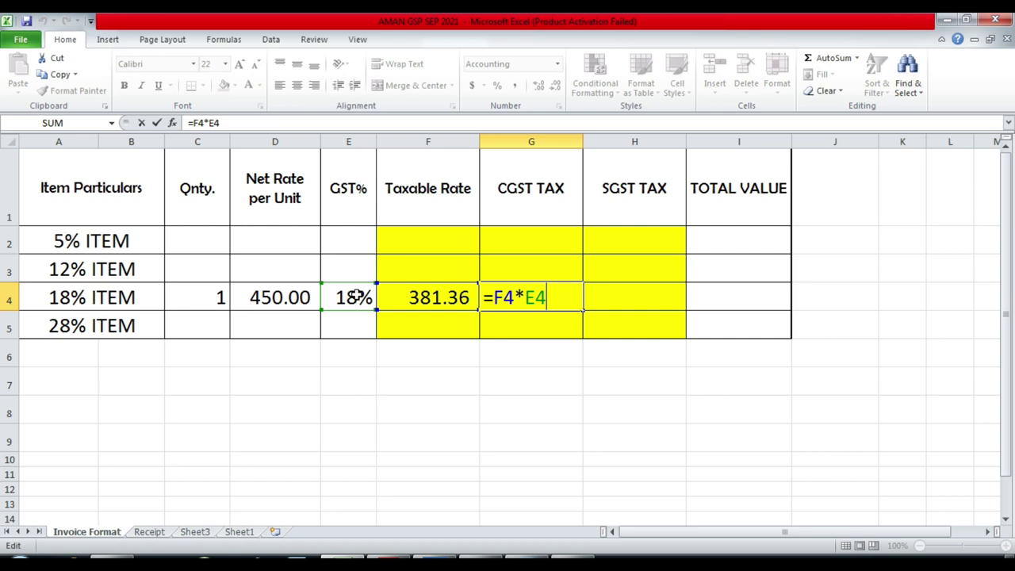
{"action": "type", "text": "/2"}
{"action": "key", "text": "Return"}
{"action": "key", "text": "Up"}
Step: Calculate the SGST TAX of the 18% ITEM row with the formula =F4*E4/2
{"action": "key", "text": "Right"}
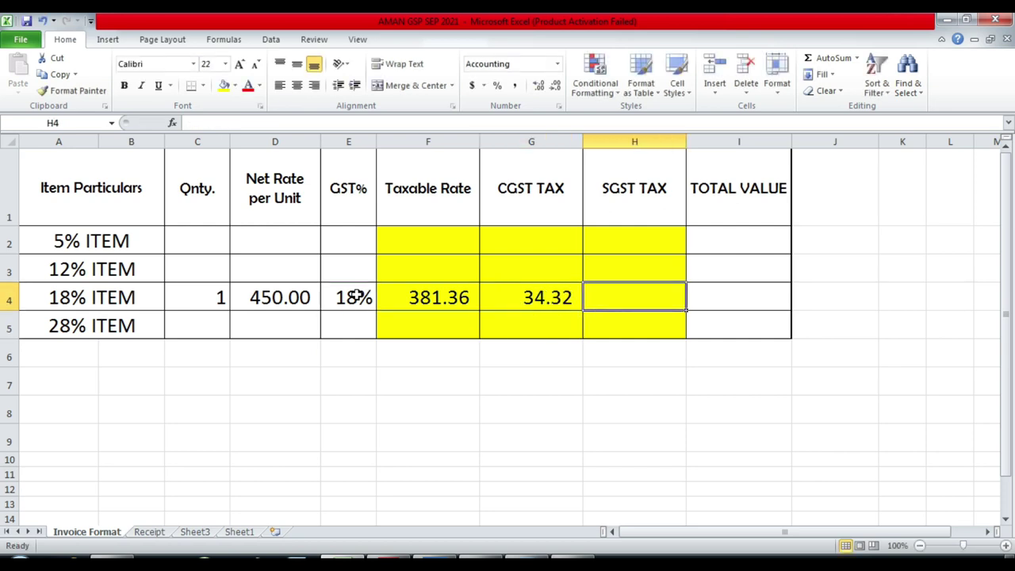
{"action": "type", "text": "="}
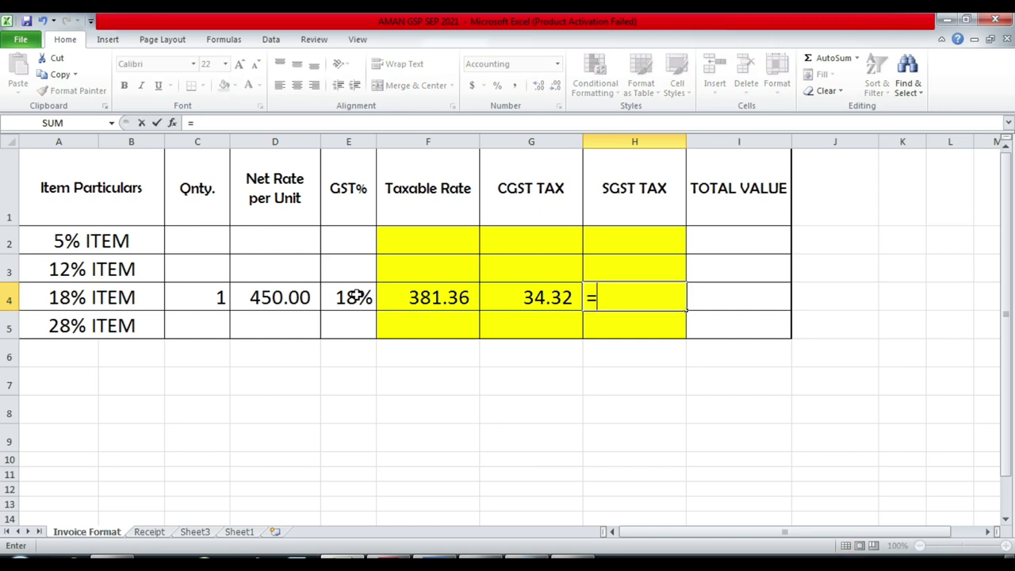
{"action": "key", "text": "Left"}
{"action": "key", "text": "Left"}
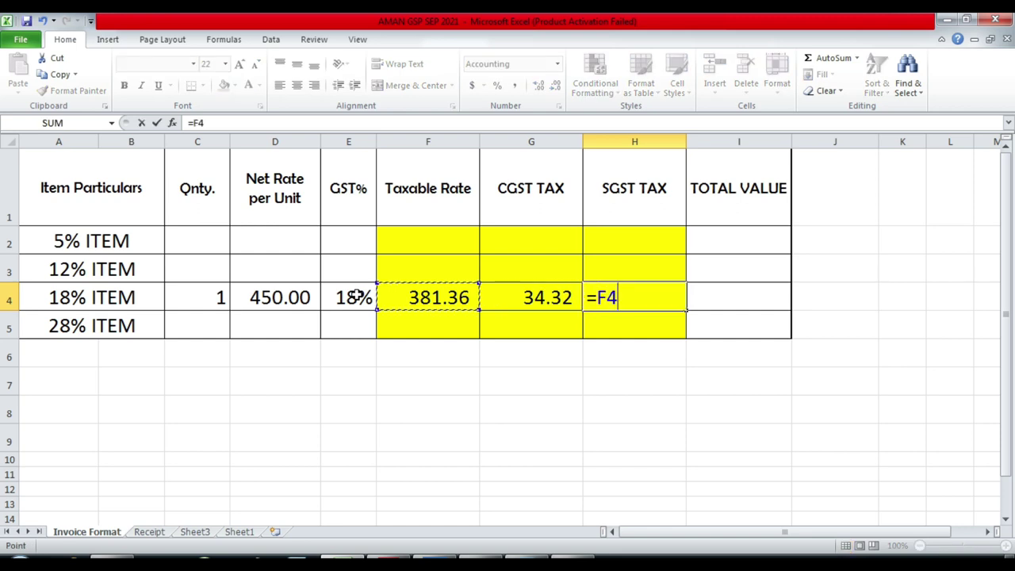
{"action": "type", "text": "*"}
{"action": "key", "text": "Left"}
{"action": "key", "text": "Left"}
{"action": "key", "text": "Left"}
{"action": "type", "text": "/2"}
{"action": "key", "text": "Return"}
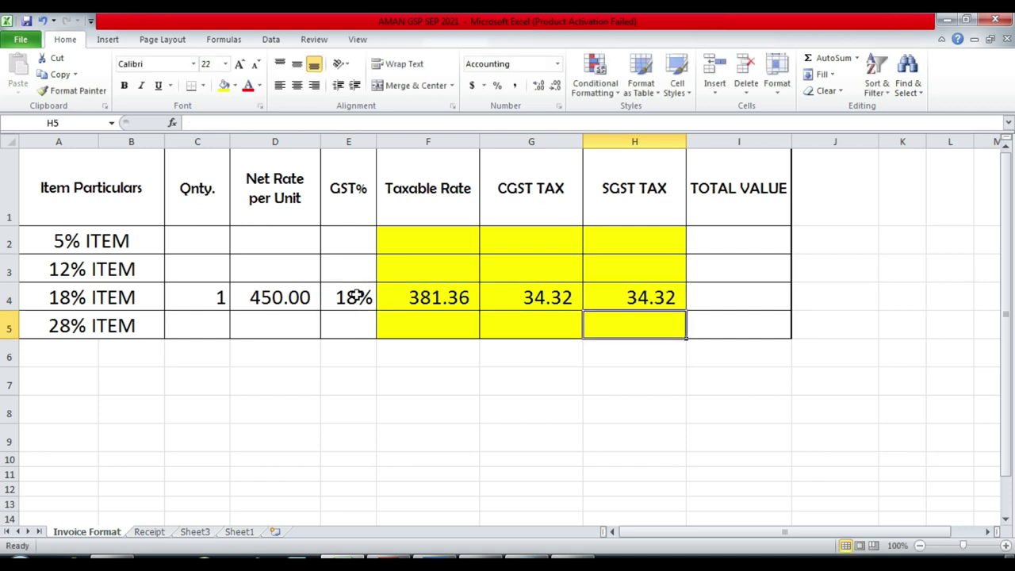
Step: Calculate the TOTAL VALUE of the 18% ITEM row by adding SGST, CGST and taxable rate as +H4+G4+F4
{"action": "key", "text": "Up"}
{"action": "key", "text": "Right"}
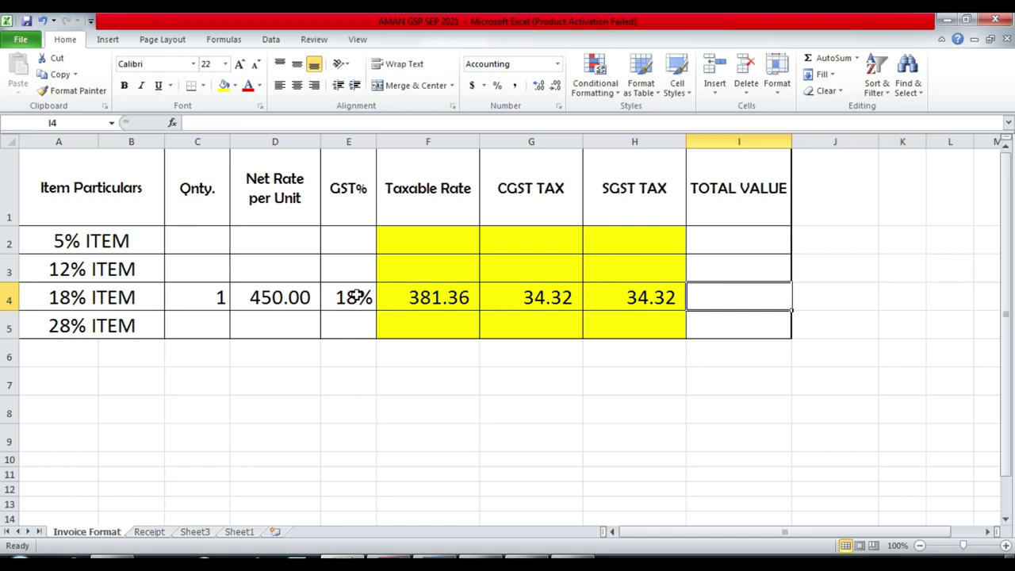
{"action": "type", "text": "+"}
{"action": "key", "text": "Left"}
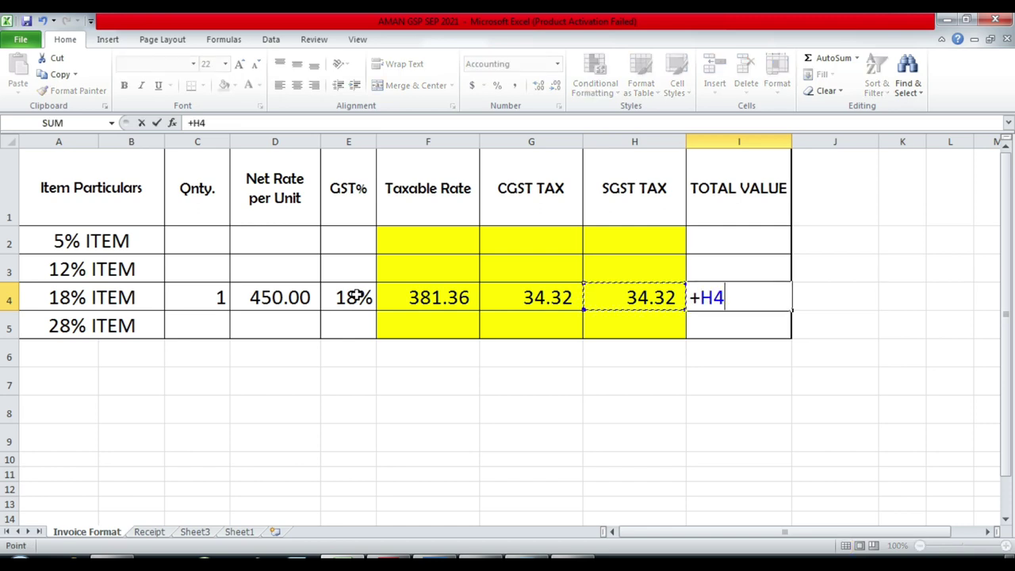
{"action": "type", "text": "+"}
{"action": "key", "text": "Left"}
{"action": "key", "text": "Left"}
{"action": "type", "text": "+"}
{"action": "key", "text": "Left"}
{"action": "key", "text": "Left"}
{"action": "key", "text": "Left"}
{"action": "key", "text": "Return"}
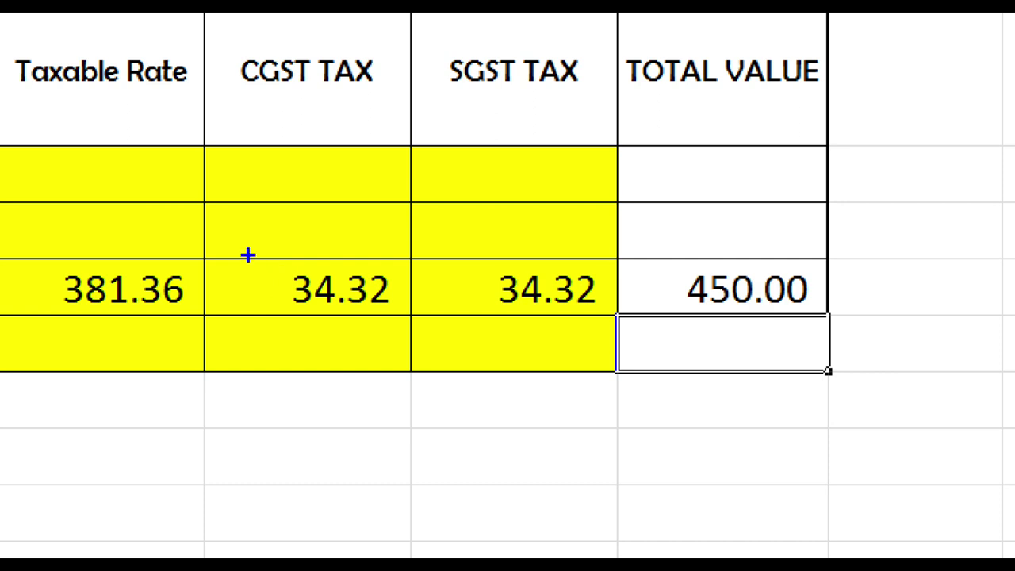
Step: Compare the 18% ITEM row's tax amounts with the TallyPrime sales voucher, and return to its taxable rate formula in Excel
{"action": "mouse_move", "coordinate": [248, 249]}
{"action": "left_mouse_down"}
{"action": "mouse_move", "coordinate": [353, 314]}
{"action": "mouse_move", "coordinate": [608, 343]}
{"action": "left_mouse_up"}
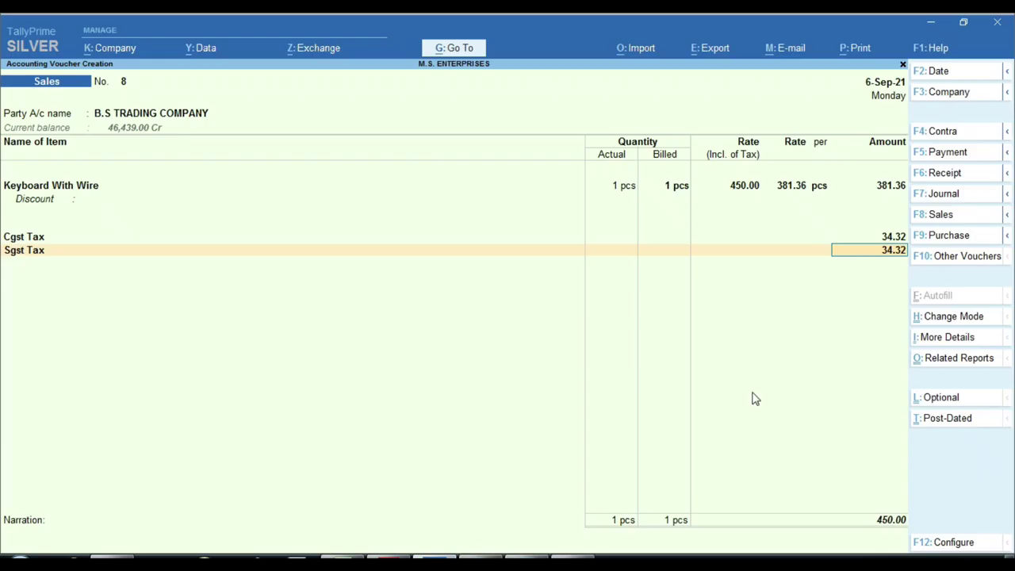
{"action": "key", "text": "ctrl+1"}
{"action": "key", "text": "alt+Tab"}
{"action": "left_click", "coordinate": [413, 386]}
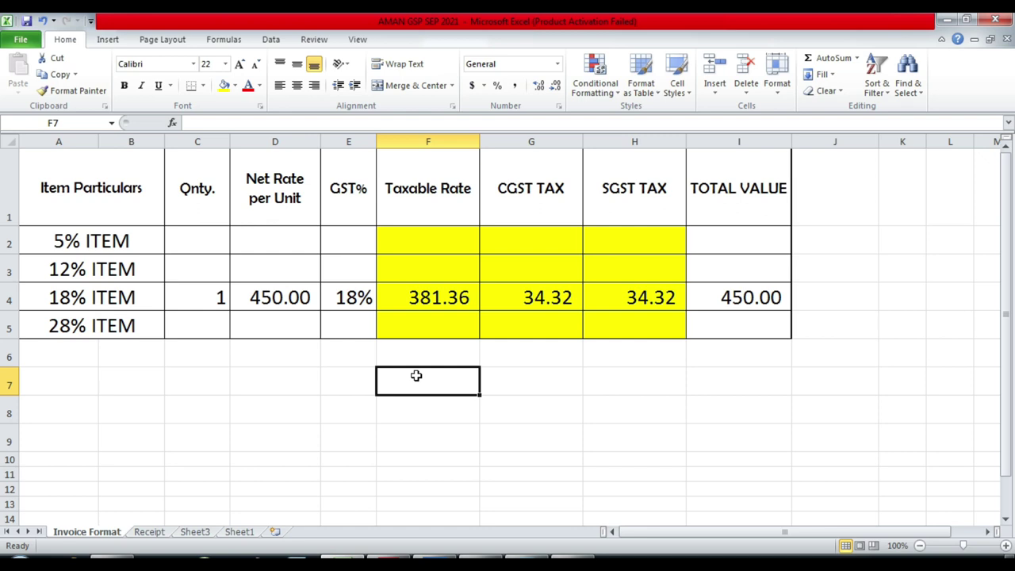
{"action": "left_click", "coordinate": [429, 301]}
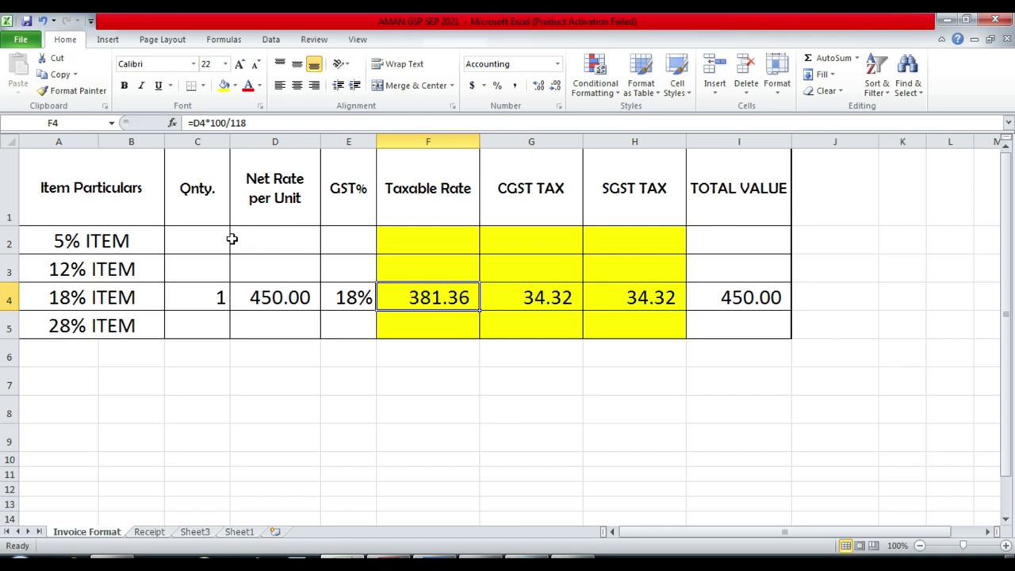
Step: Fill the 12% ITEM row with quantity 1, net rate per unit 450 and GST 12%
{"action": "left_click", "coordinate": [254, 262]}
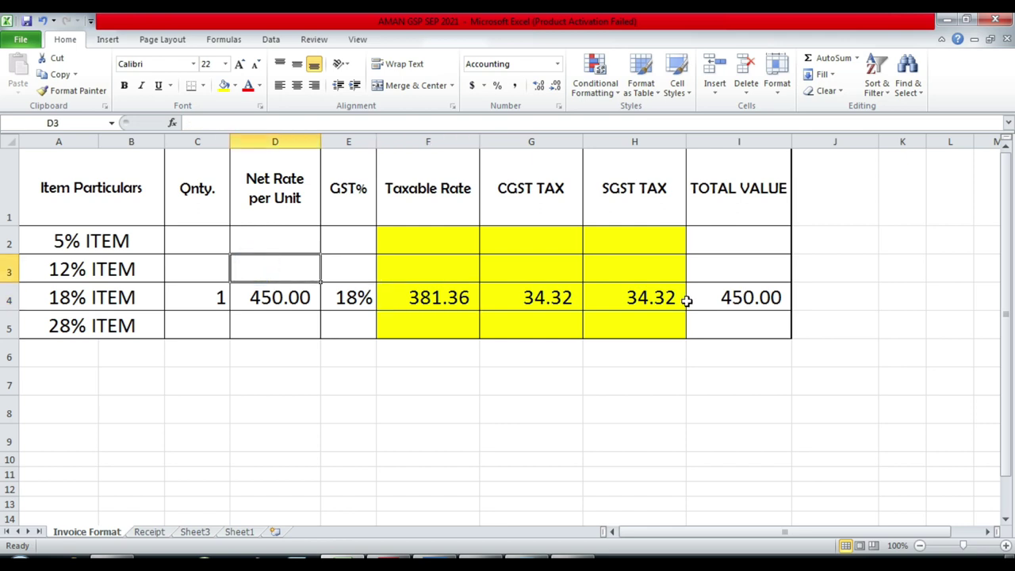
{"action": "key", "text": "Left"}
{"action": "type", "text": "1"}
{"action": "key", "text": "Right"}
{"action": "type", "text": "450"}
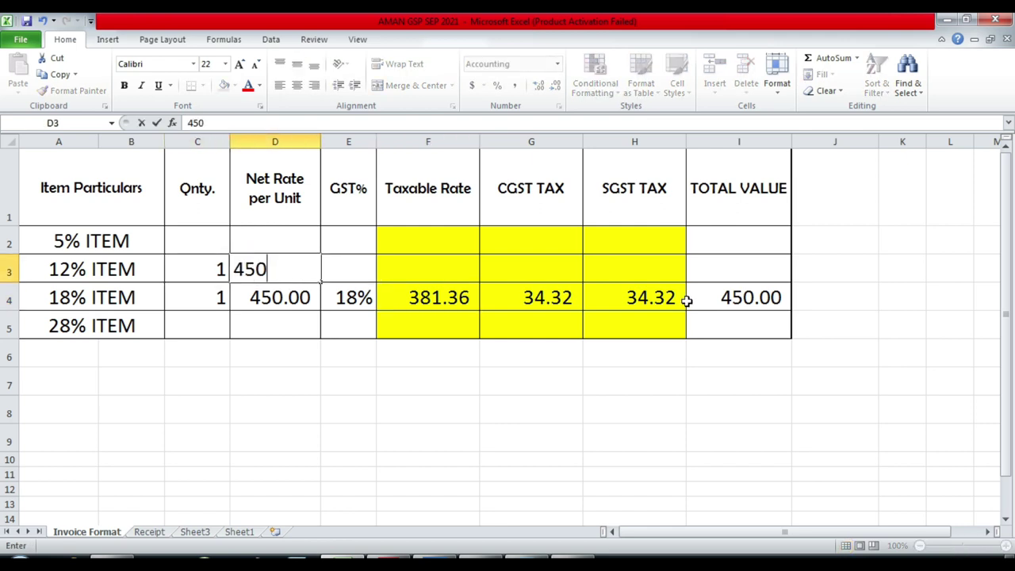
{"action": "key", "text": "Return"}
{"action": "key", "text": "Up"}
{"action": "key", "text": "Right"}
{"action": "type", "text": "12"}
{"action": "key", "text": "Return"}
{"action": "key", "text": "Up"}
Step: Calculate the taxable rate of the 12% ITEM row with the formula =D3*100/112
{"action": "key", "text": "Right"}
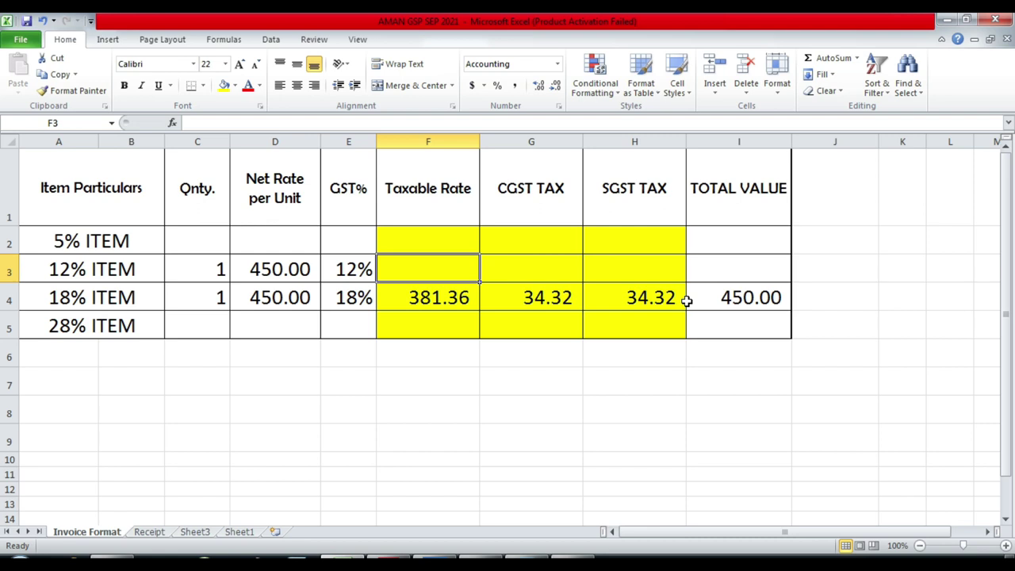
{"action": "type", "text": "="}
{"action": "key", "text": "Left"}
{"action": "key", "text": "Left"}
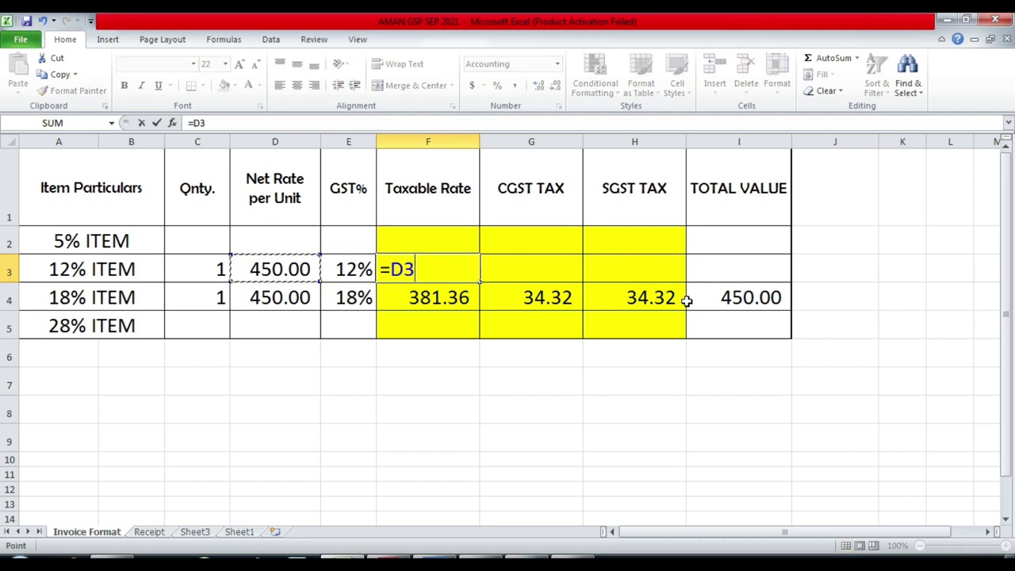
{"action": "type", "text": "*100/"}
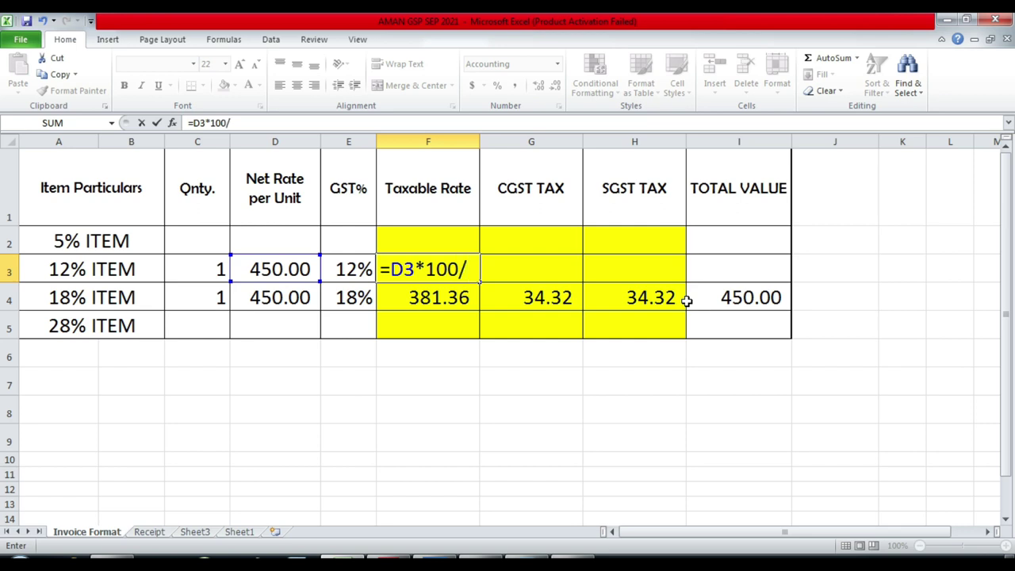
{"action": "type", "text": "112"}
{"action": "key", "text": "Return"}
{"action": "key", "text": "Up"}
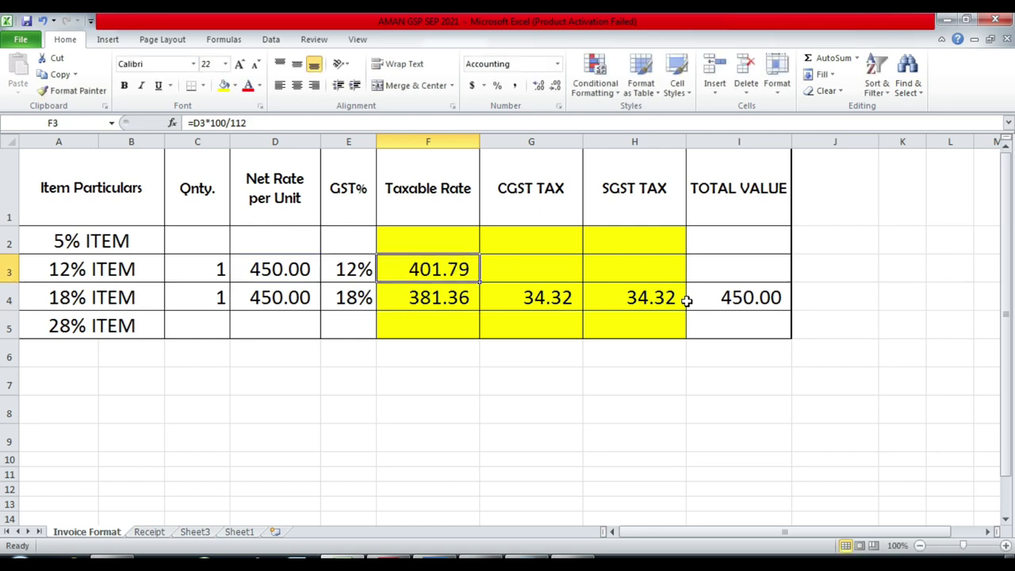
Step: Calculate the CGST TAX of the 12% ITEM row as half the GST on its taxable rate, =F3*E3/2
{"action": "key", "text": "Right"}
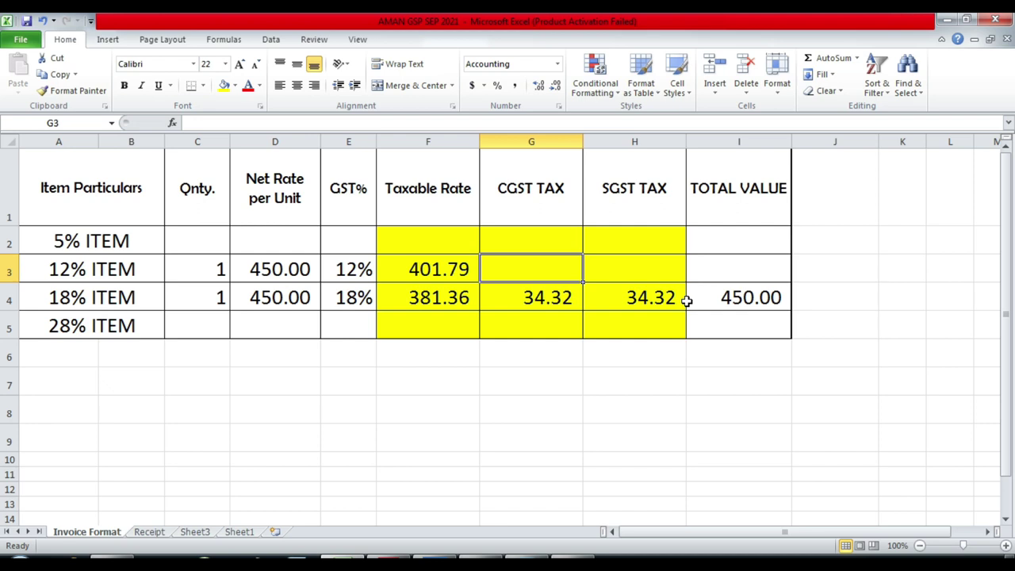
{"action": "type", "text": "="}
{"action": "key", "text": "Left"}
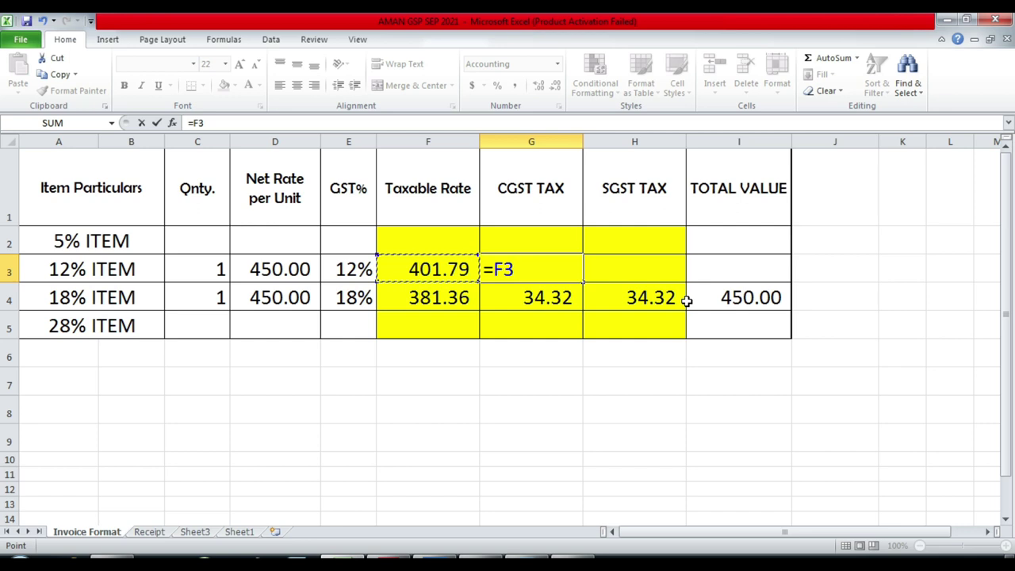
{"action": "type", "text": "*"}
{"action": "key", "text": "Left"}
{"action": "key", "text": "Left"}
{"action": "type", "text": "/2"}
{"action": "key", "text": "Return"}
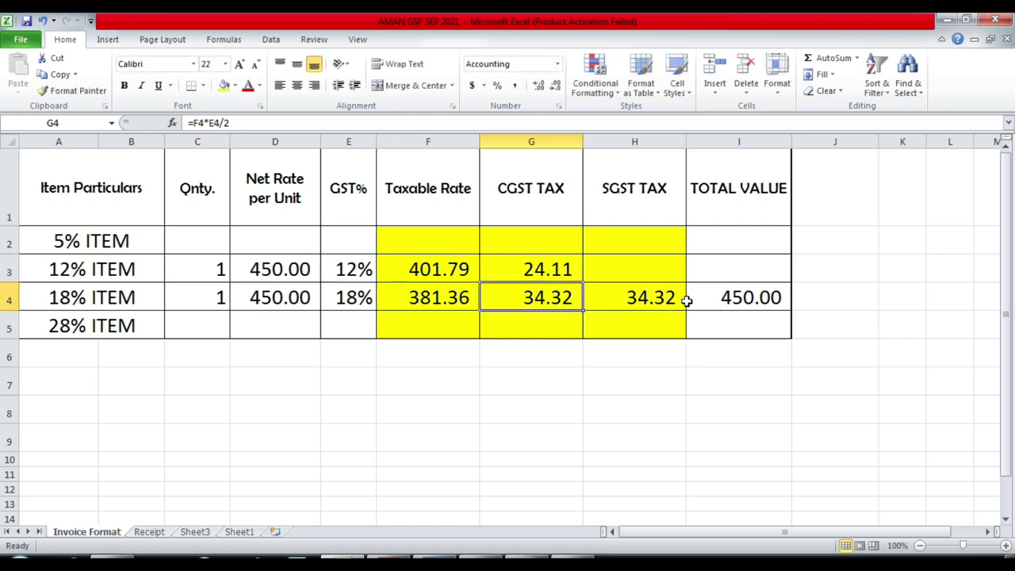
Step: Calculate the SGST TAX of the 12% ITEM row with the formula +F3*E3/2
{"action": "key", "text": "Up"}
{"action": "key", "text": "Right"}
{"action": "type", "text": "+"}
{"action": "key", "text": "Left"}
{"action": "key", "text": "Left"}
{"action": "key", "text": "Left"}
{"action": "key", "text": "Right"}
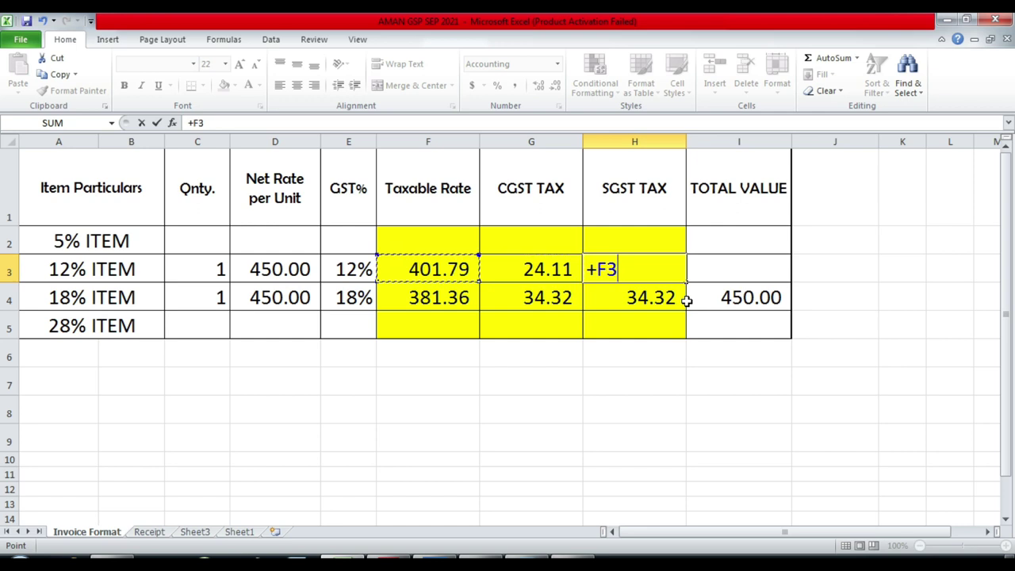
{"action": "type", "text": "*100"}
{"action": "key", "text": "BackSpace"}
{"action": "key", "text": "BackSpace"}
{"action": "key", "text": "BackSpace"}
{"action": "key", "text": "Left"}
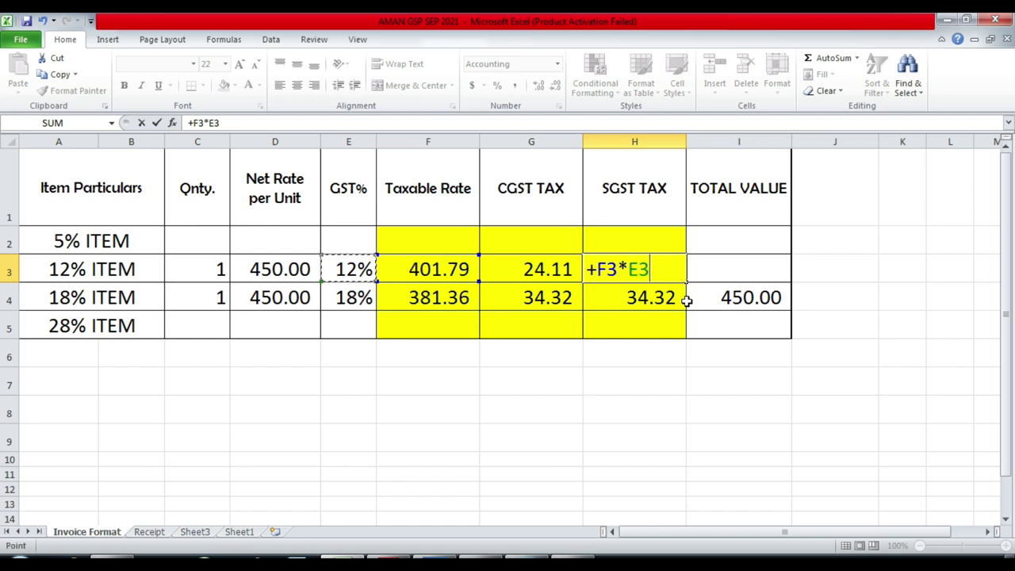
{"action": "type", "text": "/2"}
{"action": "key", "text": "Return"}
{"action": "key", "text": "Up"}
Step: Calculate the TOTAL VALUE of the 12% ITEM row by adding SGST, CGST and taxable rate as +H3+G3+F3
{"action": "left_click", "coordinate": [763, 271]}
{"action": "type", "text": "+"}
{"action": "key", "text": "Left"}
{"action": "type", "text": "+"}
{"action": "key", "text": "Left"}
{"action": "key", "text": "Left"}
{"action": "type", "text": "+"}
{"action": "key", "text": "Left"}
{"action": "key", "text": "Left"}
{"action": "key", "text": "Left"}
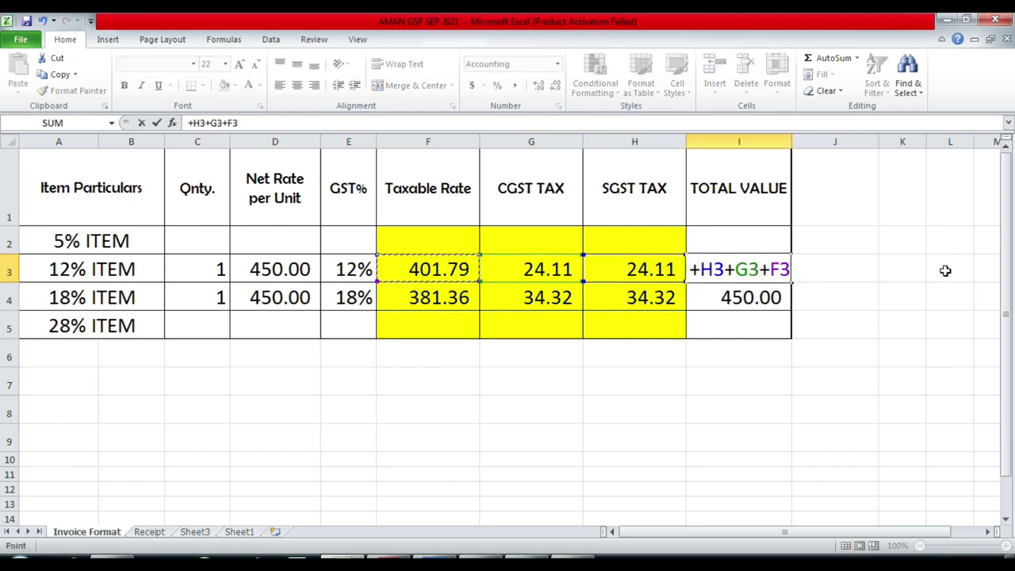
{"action": "key", "text": "Return"}
{"action": "key", "text": "Up"}
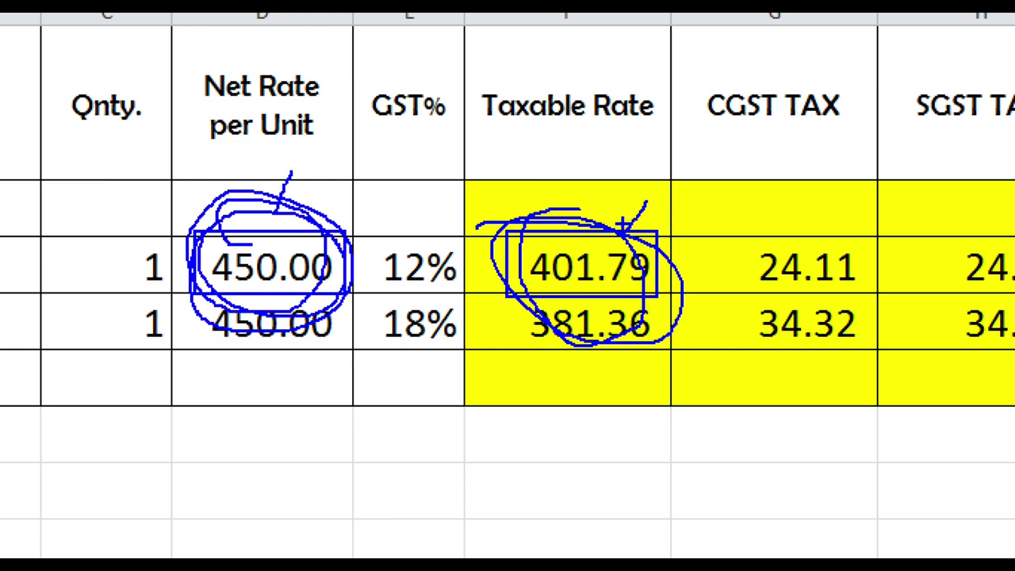
Step: Compare the Net Rate per Unit column with the Taxable Rate column for the 12% and 18% items
{"action": "key", "text": "e"}
{"action": "left_click", "coordinate": [528, 219]}
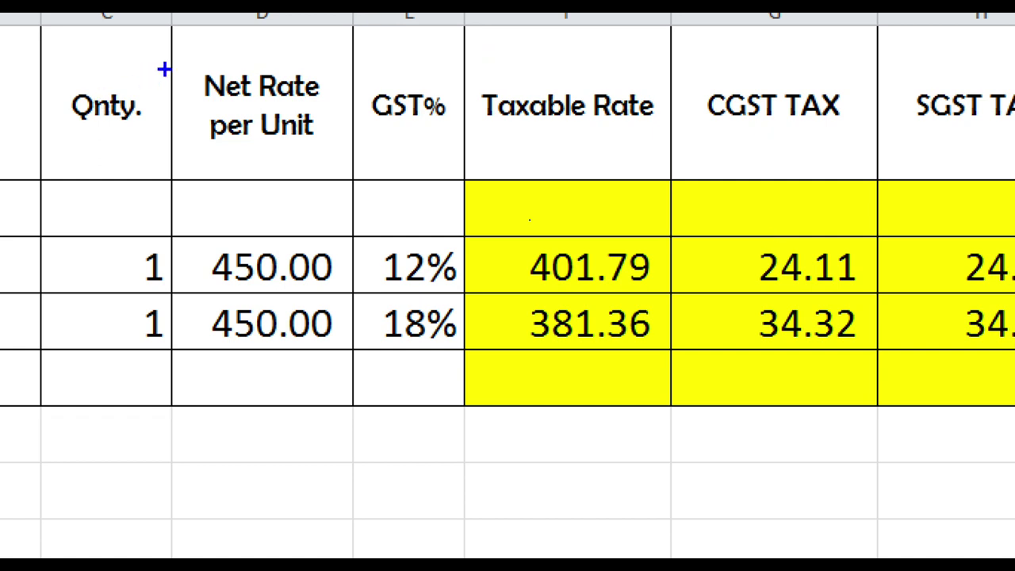
{"action": "left_click_drag", "start_coordinate": [193, 57], "coordinate": [330, 167]}
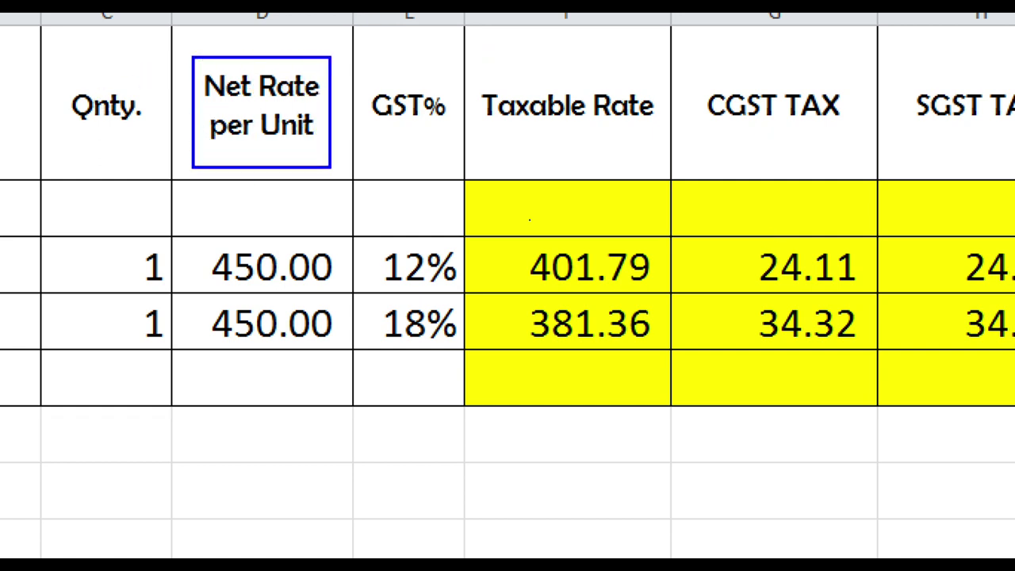
{"action": "mouse_move", "coordinate": [475, 75]}
{"action": "left_mouse_down"}
{"action": "mouse_move", "coordinate": [500, 103]}
{"action": "mouse_move", "coordinate": [663, 139]}
{"action": "left_mouse_up"}
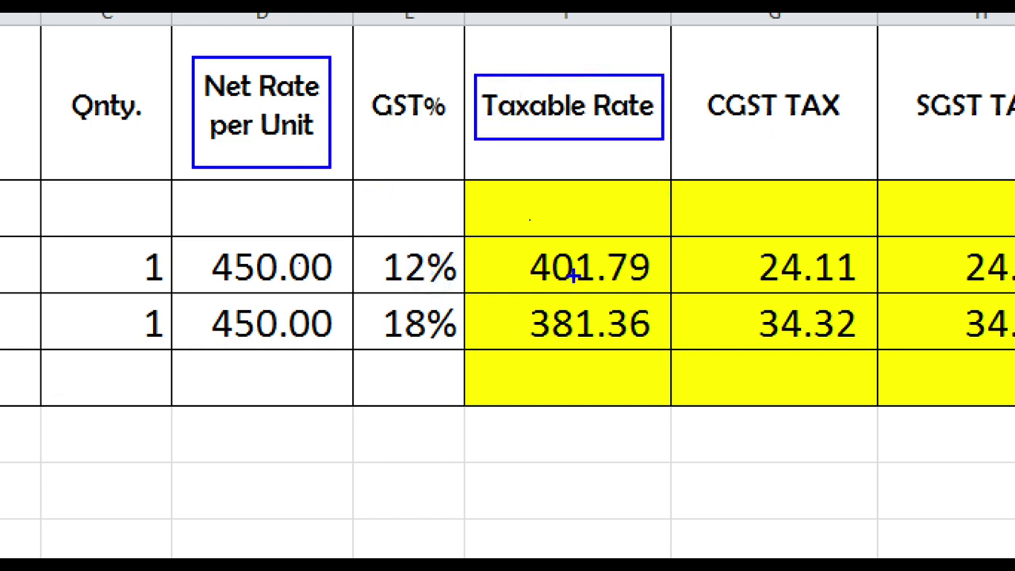
{"action": "key", "text": "Escape"}
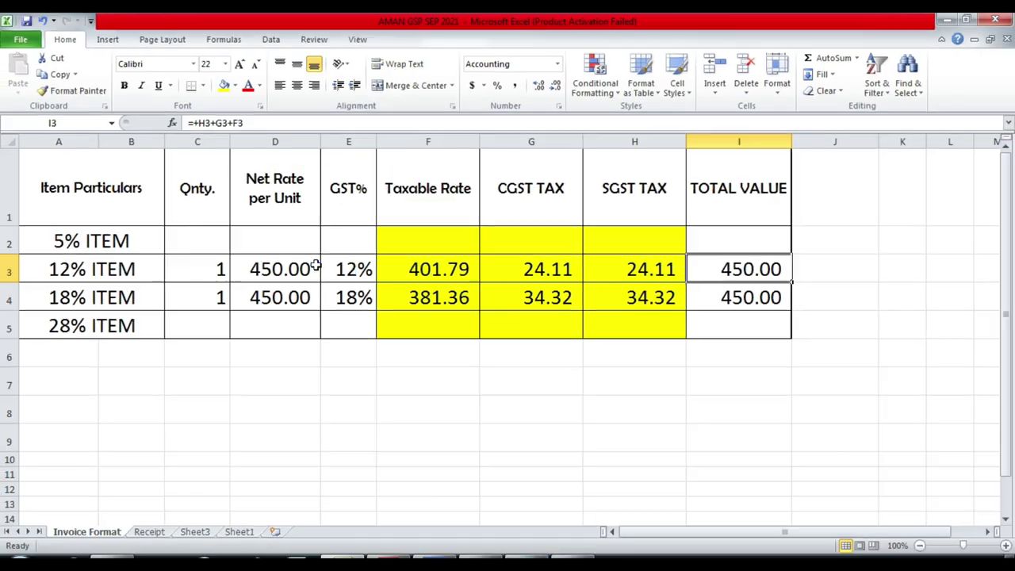
Step: Switch to File.pdf in Adobe Reader and examine the quantity and price of the invoice's first item, SYSKA LED BLUB 25W
{"action": "key", "text": "alt+Tab"}
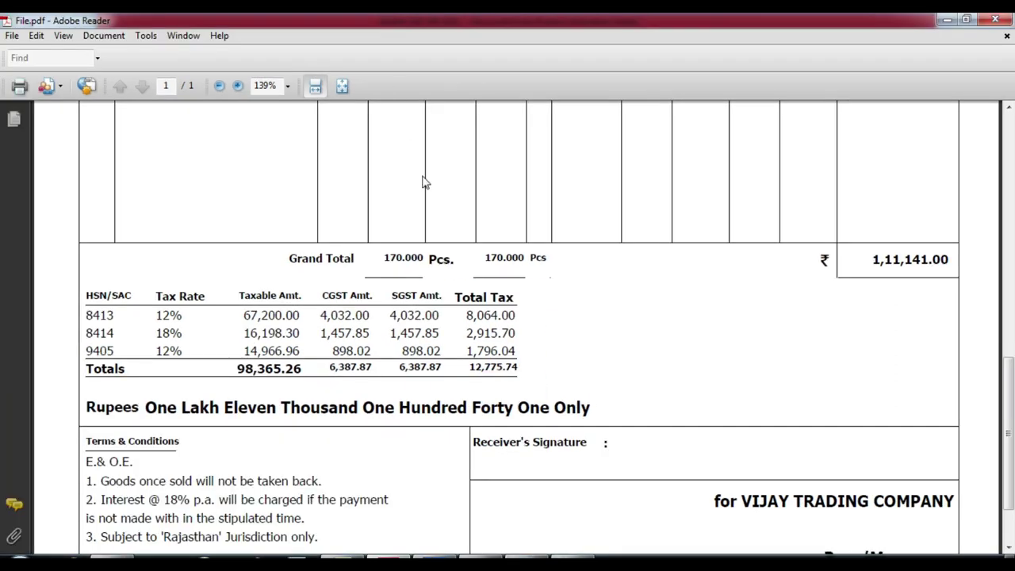
{"action": "scroll", "coordinate": [425, 183], "scroll_direction": "up", "scroll_amount": 10}
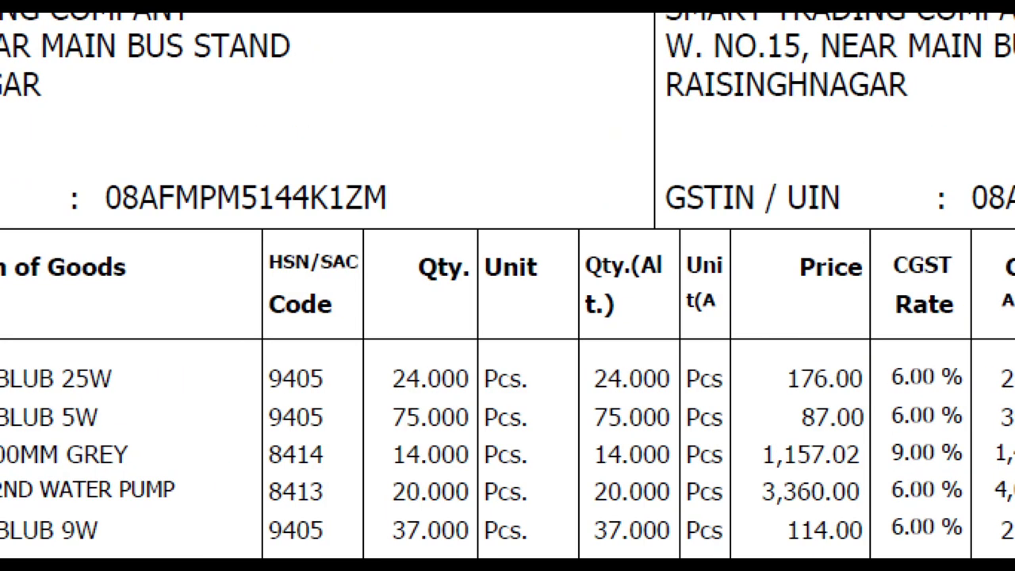
{"action": "left_click_drag", "start_coordinate": [477, 343], "coordinate": [969, 388]}
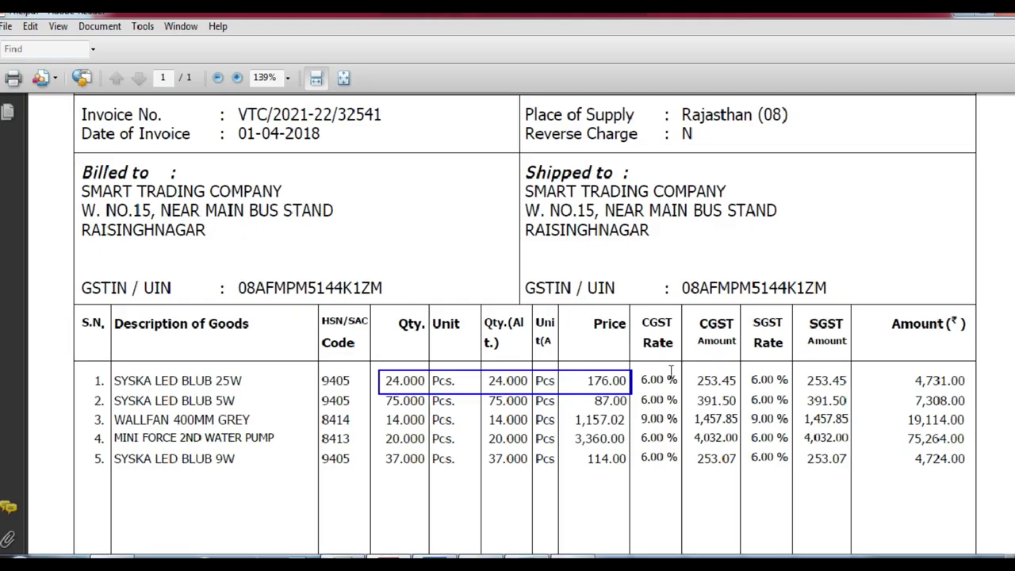
Step: Examine the CGST amount, SGST amount and total amount of the invoice's first item, SYSKA LED BLUB 25W
{"action": "scroll", "coordinate": [862, 338], "scroll_direction": "down", "scroll_amount": 1}
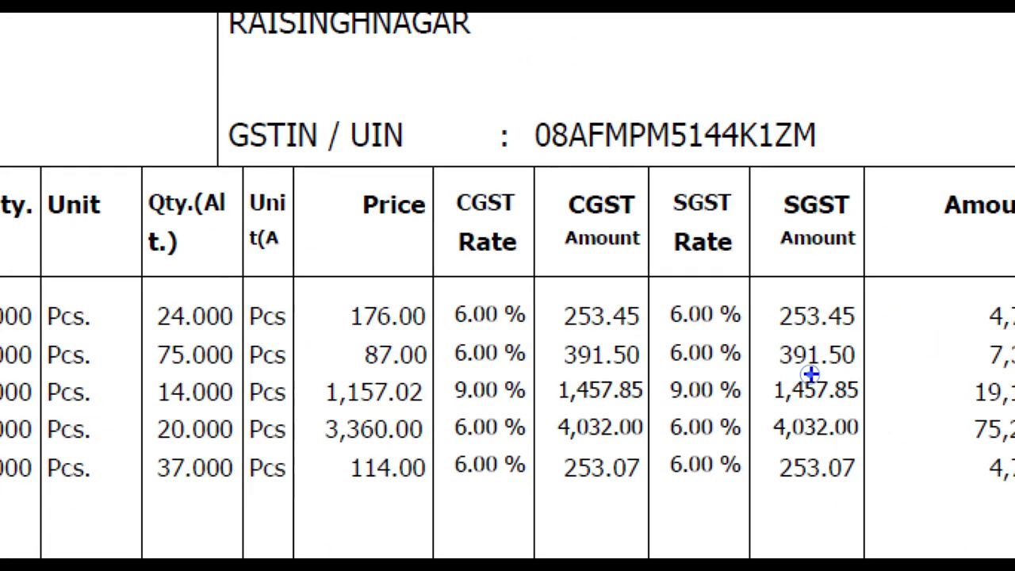
{"action": "left_click_drag", "start_coordinate": [548, 294], "coordinate": [647, 335]}
{"action": "left_click_drag", "start_coordinate": [771, 294], "coordinate": [873, 334]}
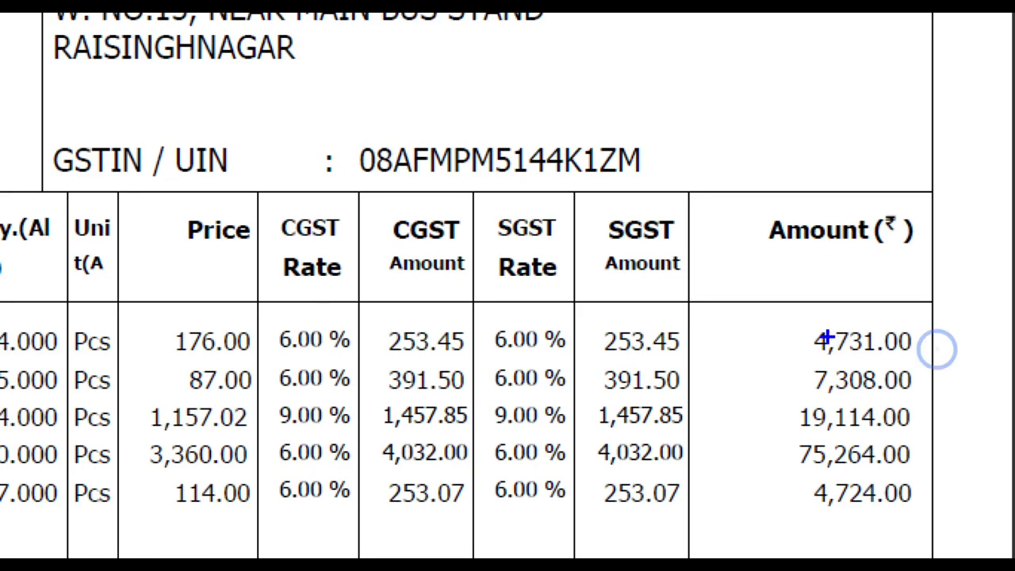
{"action": "left_click_drag", "start_coordinate": [889, 332], "coordinate": [950, 352]}
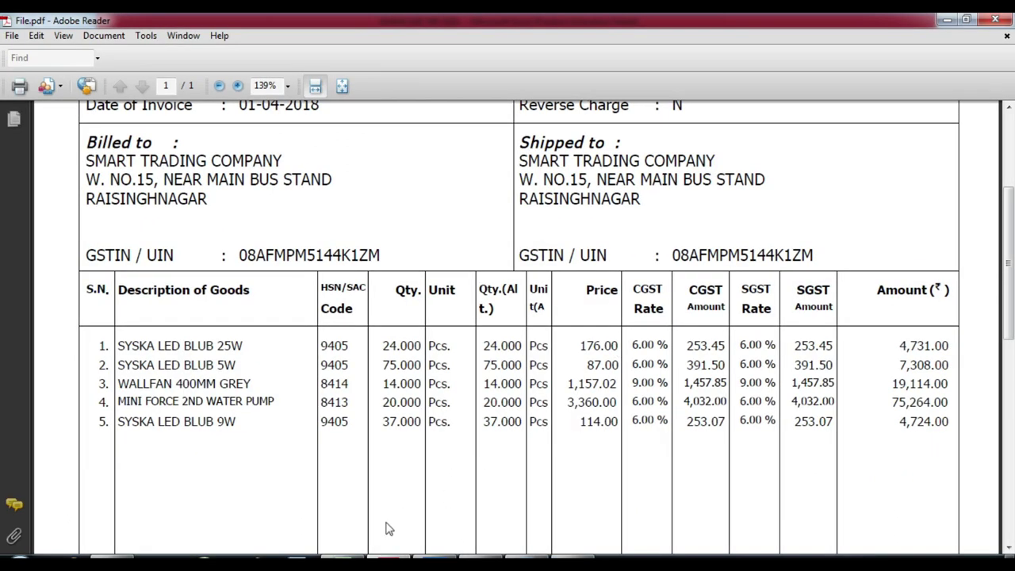
Step: Switch to the AMAN GSP SEP 2021 workbook in Excel and enter the quantity 24 in cell C7
{"action": "key", "text": "alt+Tab"}
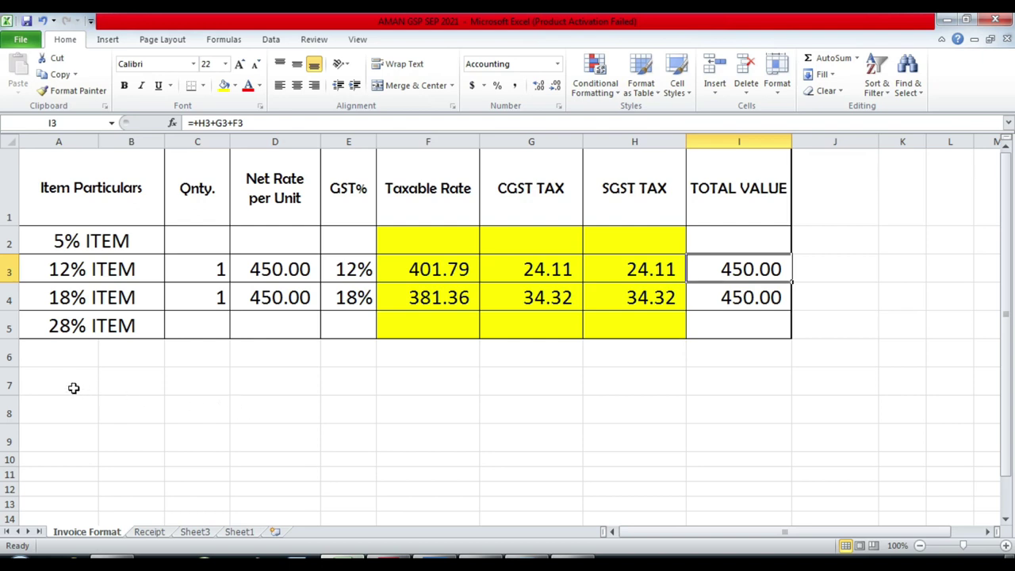
{"action": "left_click", "coordinate": [113, 386]}
{"action": "key", "text": "Right"}
{"action": "type", "text": "24"}
{"action": "key", "text": "Return"}
Step: Enter the GST rate 12% in cell E7, on the same row as the quantity
{"action": "key", "text": "Up"}
{"action": "key", "text": "Right"}
{"action": "key", "text": "Right"}
{"action": "key", "text": "Left"}
{"action": "key", "text": "Right"}
{"action": "type", "text": "12"}
{"action": "key", "text": "Return"}
{"action": "key", "text": "Up"}
{"action": "key", "text": "F2"}
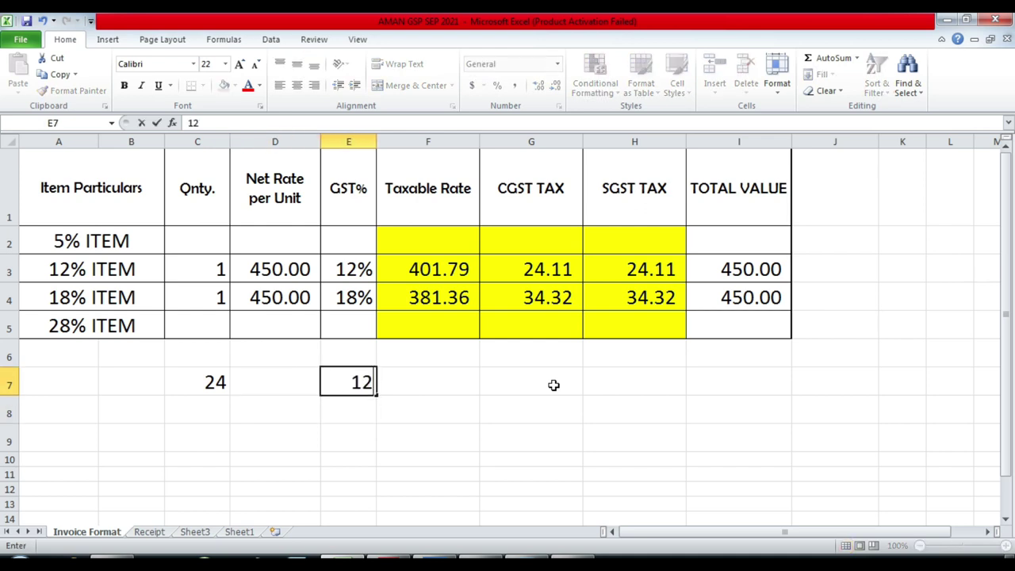
{"action": "type", "text": "%"}
{"action": "key", "text": "Return"}
{"action": "key", "text": "Up"}
{"action": "key", "text": "Left"}
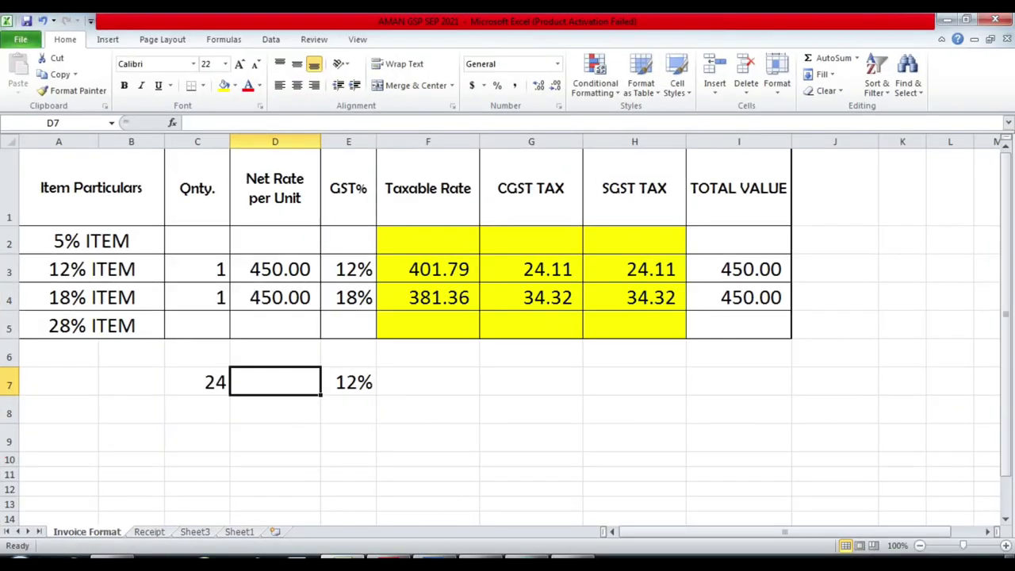
Step: Switch to File.pdf in Adobe Reader and examine the price, amount and quantity of the first item
{"action": "key", "text": "alt+Tab"}
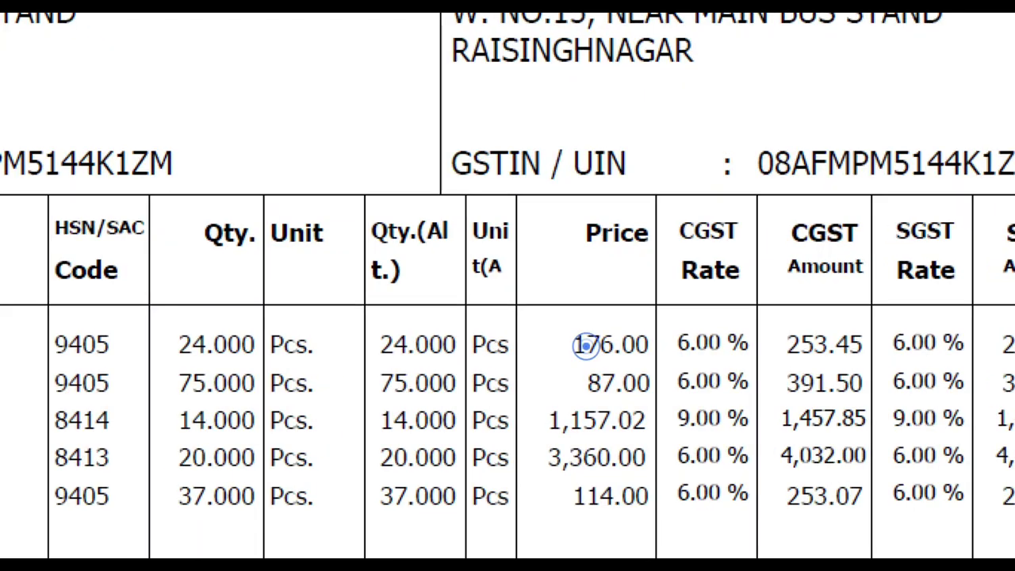
{"action": "left_click_drag", "start_coordinate": [552, 319], "coordinate": [655, 371]}
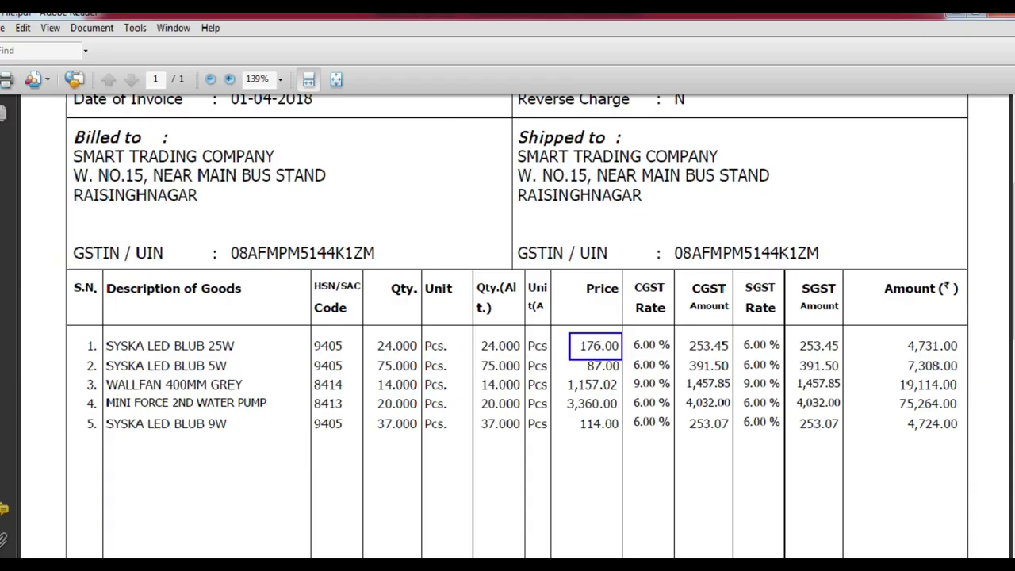
{"action": "key", "text": "v"}
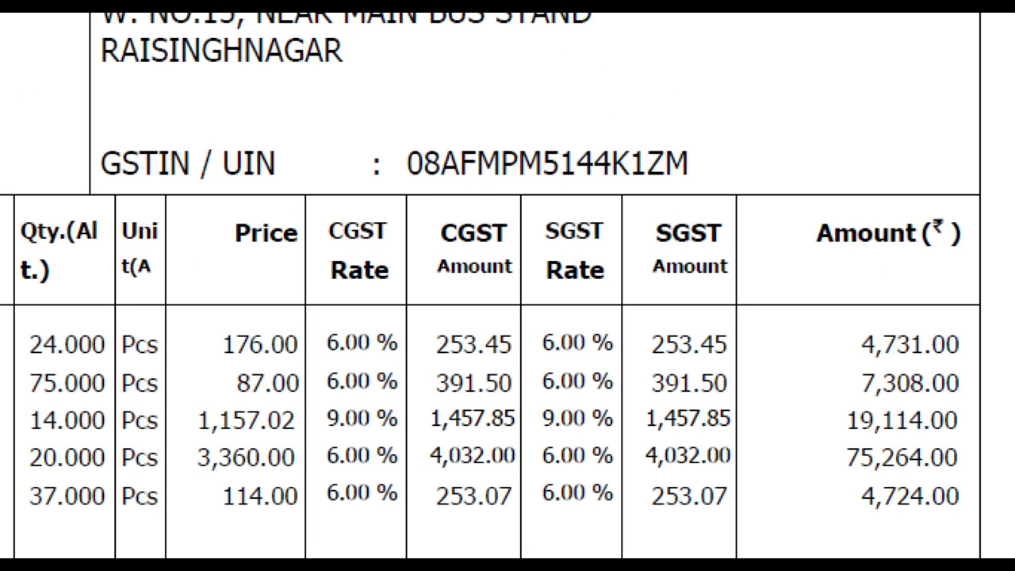
{"action": "left_click", "coordinate": [913, 346]}
{"action": "left_click_drag", "start_coordinate": [888, 331], "coordinate": [974, 369]}
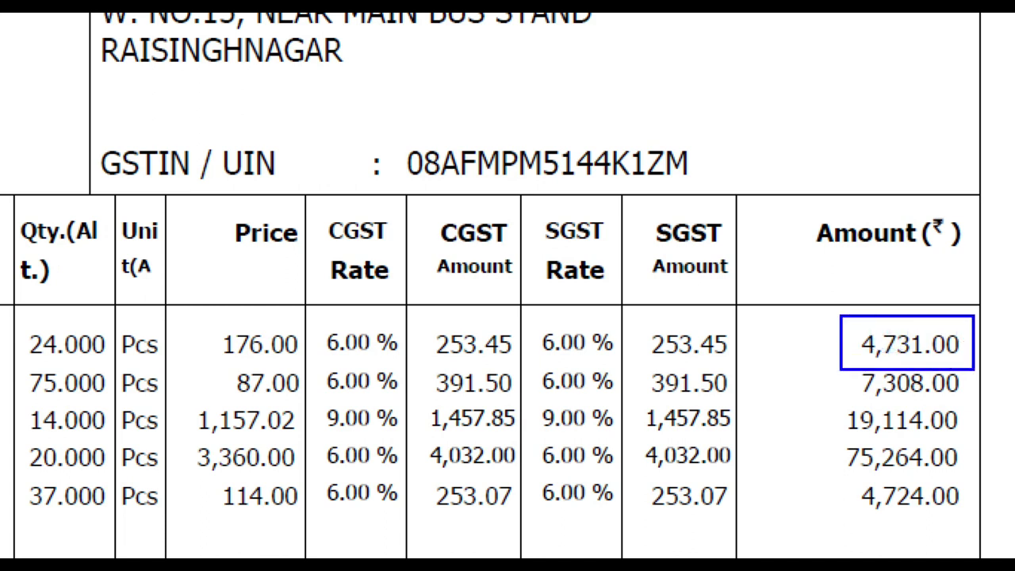
{"action": "left_click_drag", "start_coordinate": [11, 326], "coordinate": [125, 363]}
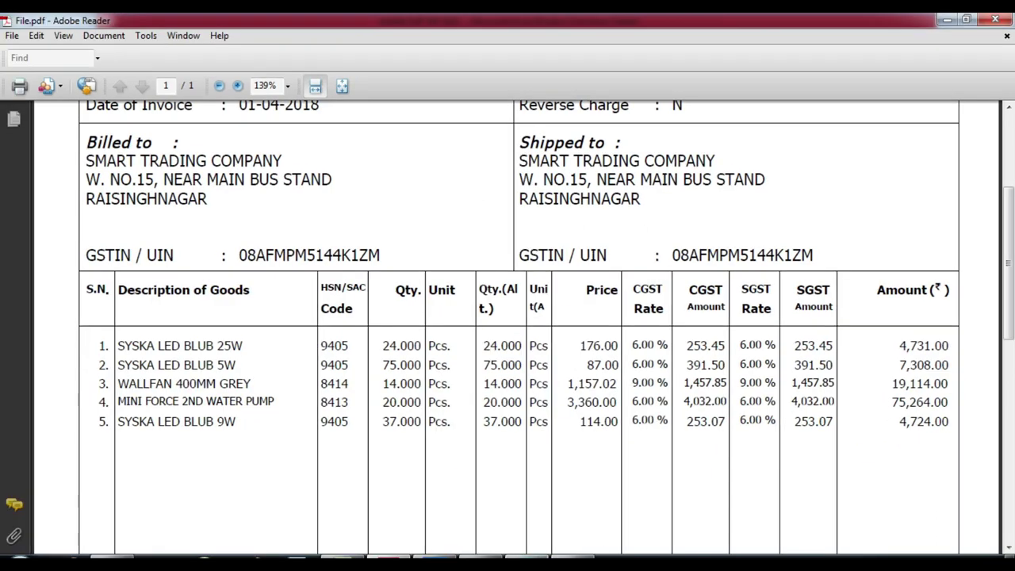
Step: Switch to Calculator and divide the first item's invoice amount, 4731, by its quantity of 24
{"action": "key", "text": "alt+Tab"}
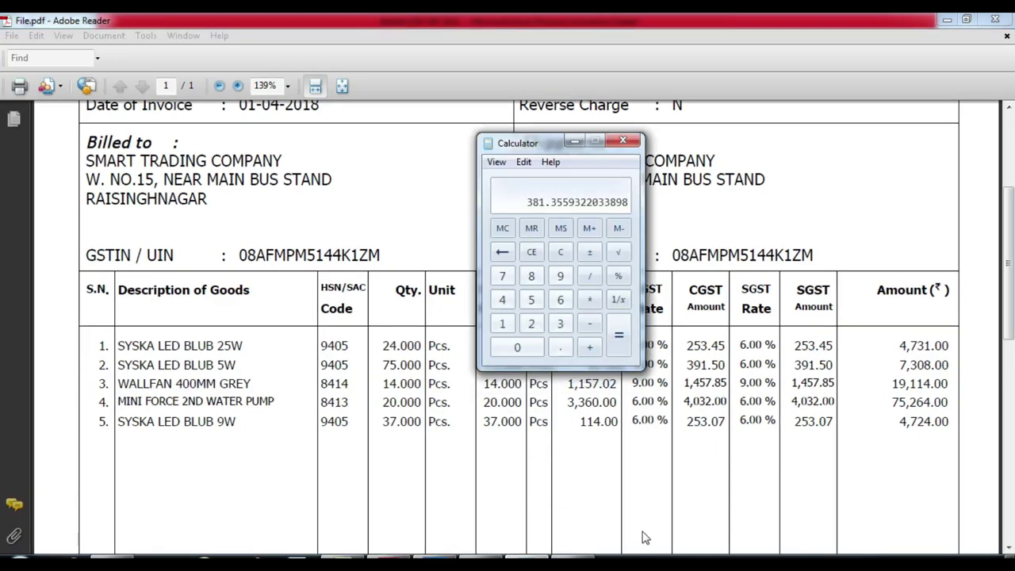
{"action": "type", "text": "4731 / "}
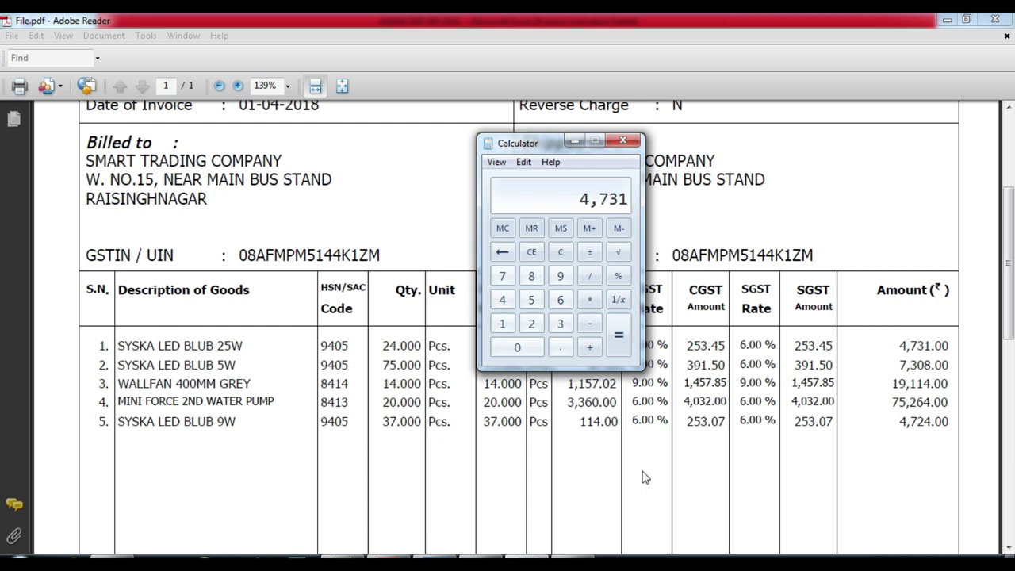
{"action": "type", "text": "25"}
{"action": "key", "text": "Return"}
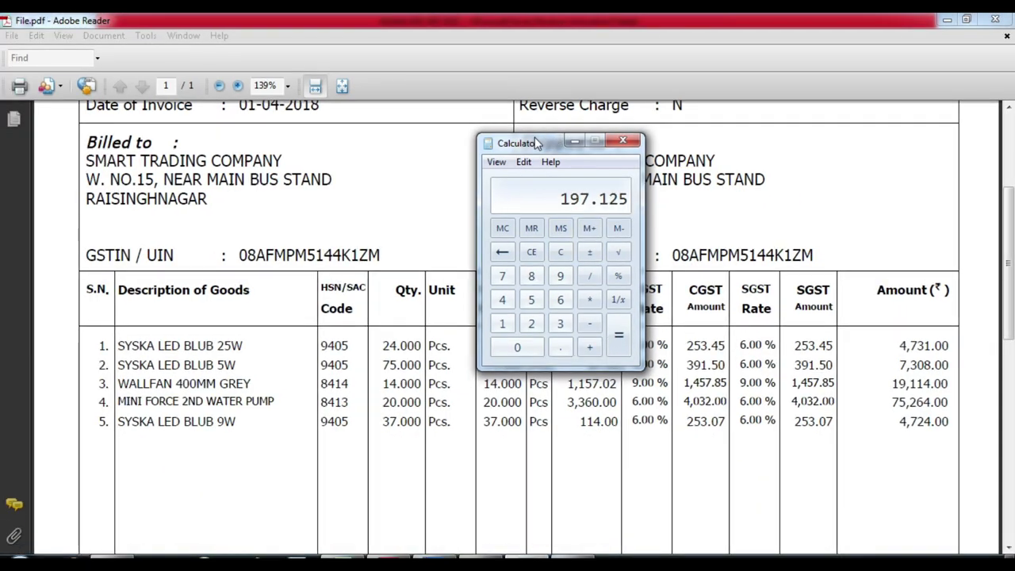
Step: Move Calculator clear of the invoice's Price column and compare its result with the first item's price
{"action": "left_click_drag", "start_coordinate": [509, 127], "coordinate": [202, 214]}
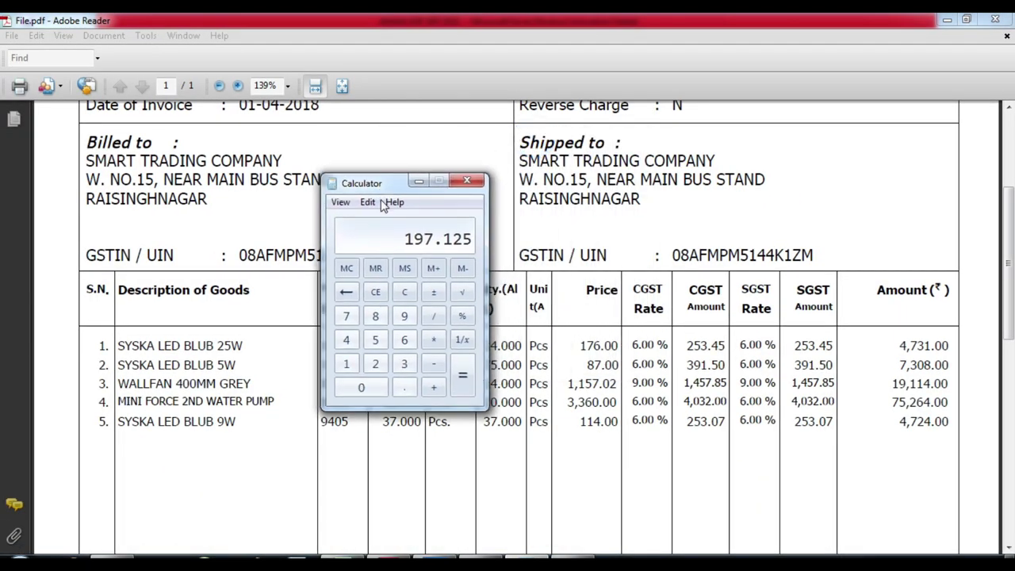
{"action": "left_click_drag", "start_coordinate": [383, 204], "coordinate": [387, 215]}
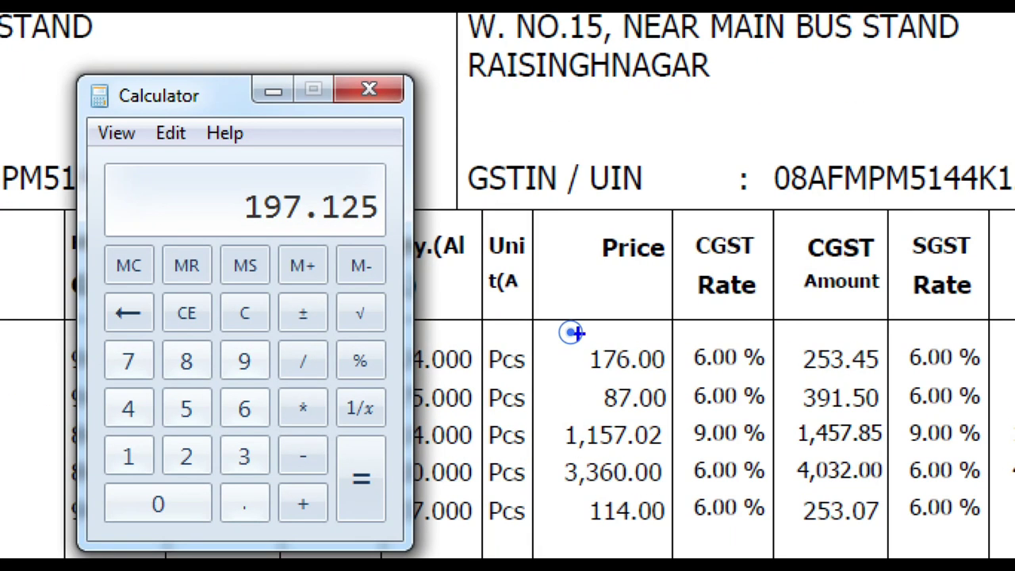
{"action": "left_click", "coordinate": [571, 332]}
{"action": "left_click_drag", "start_coordinate": [572, 338], "coordinate": [678, 380]}
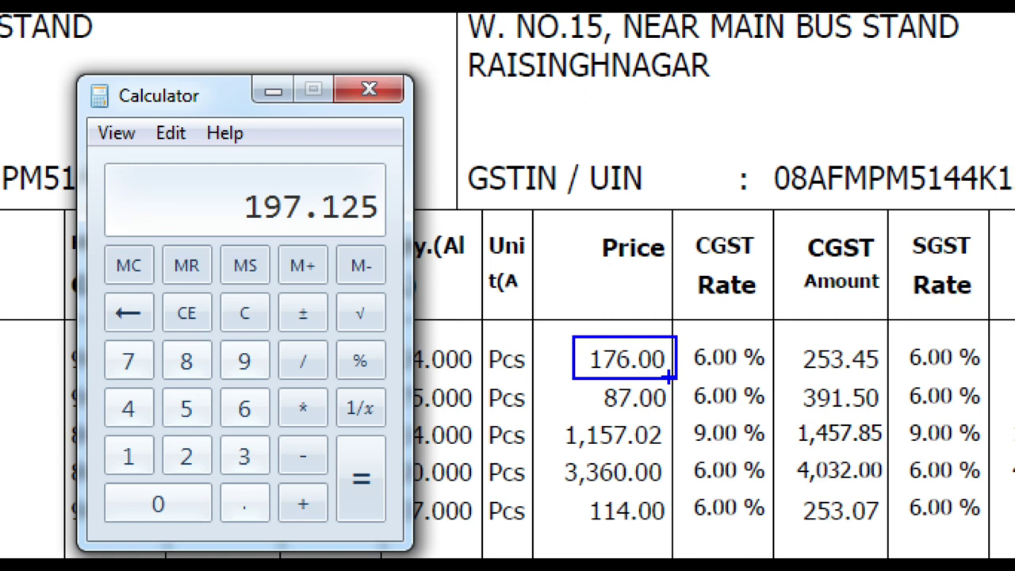
{"action": "left_click_drag", "start_coordinate": [222, 177], "coordinate": [386, 241]}
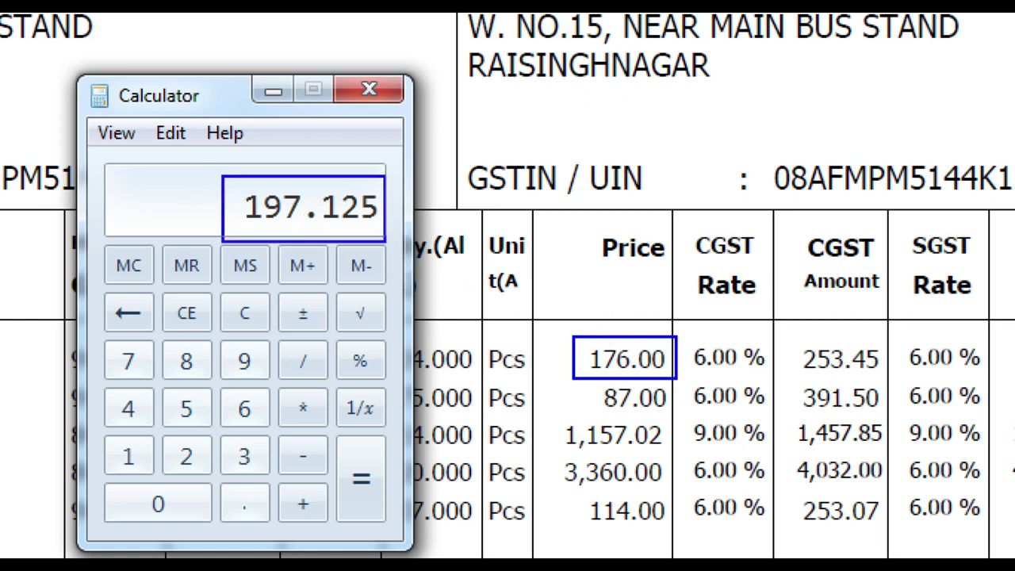
{"action": "left_click_drag", "start_coordinate": [583, 335], "coordinate": [628, 292]}
{"action": "key", "text": "Escape"}
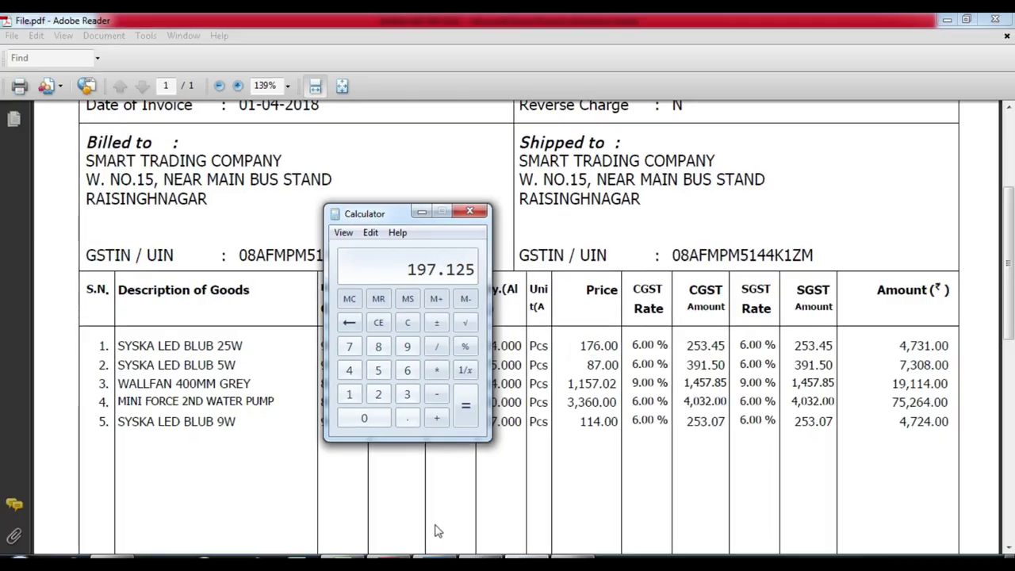
Step: Switch back to the Excel workbook and enter the invoice price 176 as the taxable rate in cell F7
{"action": "key", "text": "alt+Tab"}
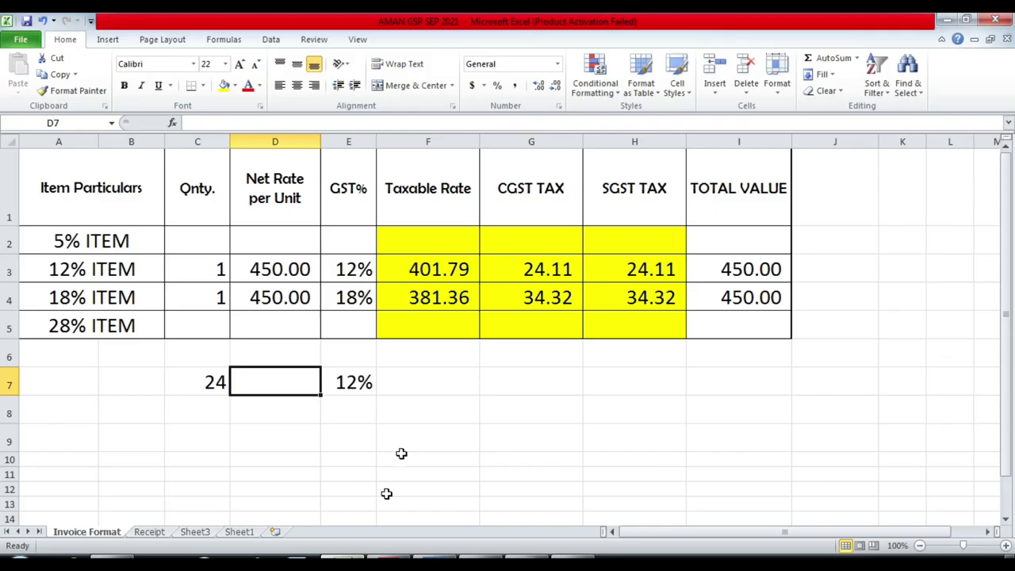
{"action": "key", "text": "Right"}
{"action": "key", "text": "Right"}
{"action": "type", "text": "176"}
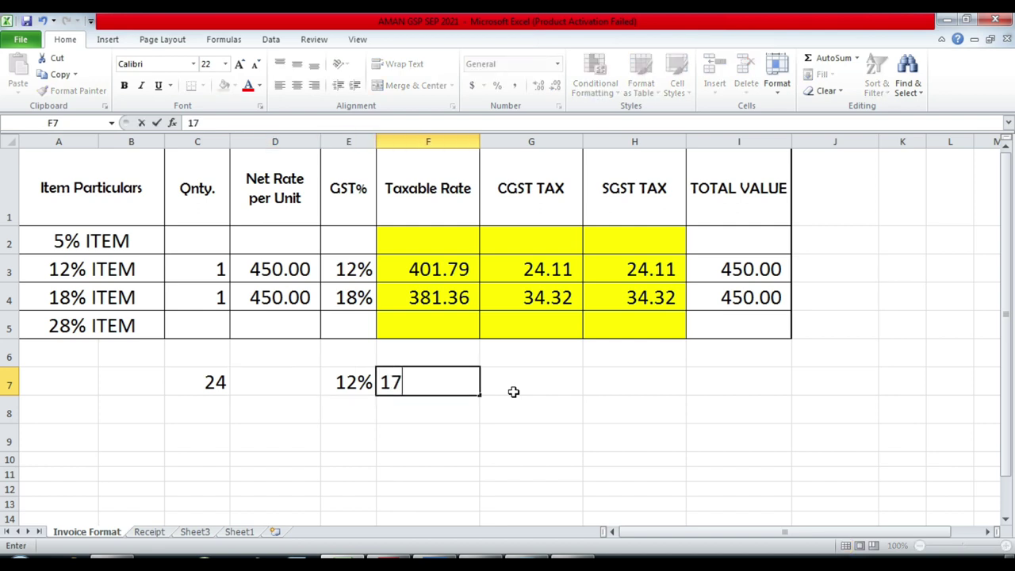
{"action": "key", "text": "Return"}
{"action": "key", "text": "Up"}
{"action": "key", "text": "Right"}
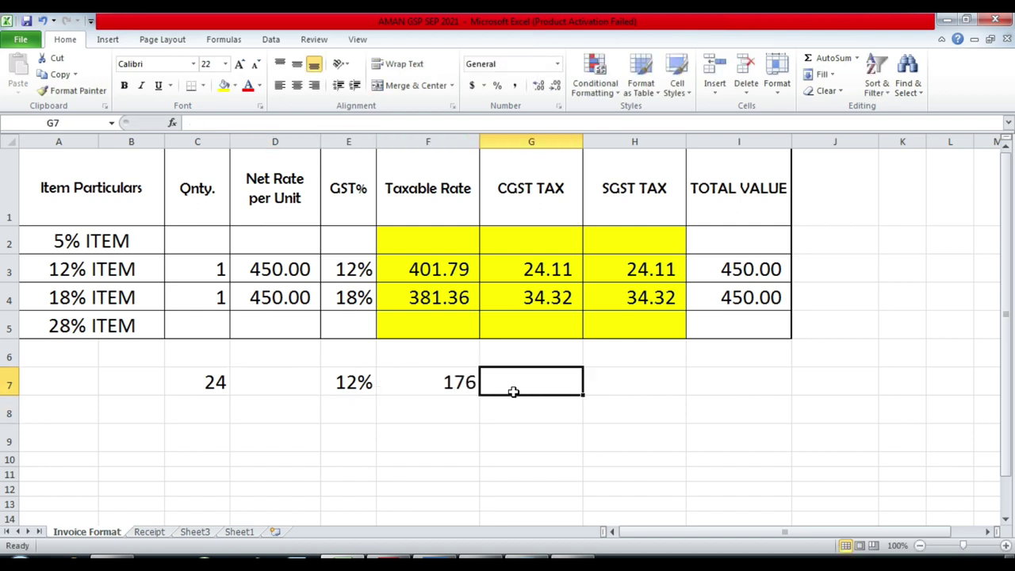
Step: Calculate the taxable value in G7 with the formula +F7*C7 and format it with comma style
{"action": "type", "text": "+"}
{"action": "key", "text": "Left"}
{"action": "type", "text": "*"}
{"action": "key", "text": "Left"}
{"action": "key", "text": "Left"}
{"action": "key", "text": "Left"}
{"action": "key", "text": "Left"}
{"action": "key", "text": "Return"}
{"action": "key", "text": "Up"}
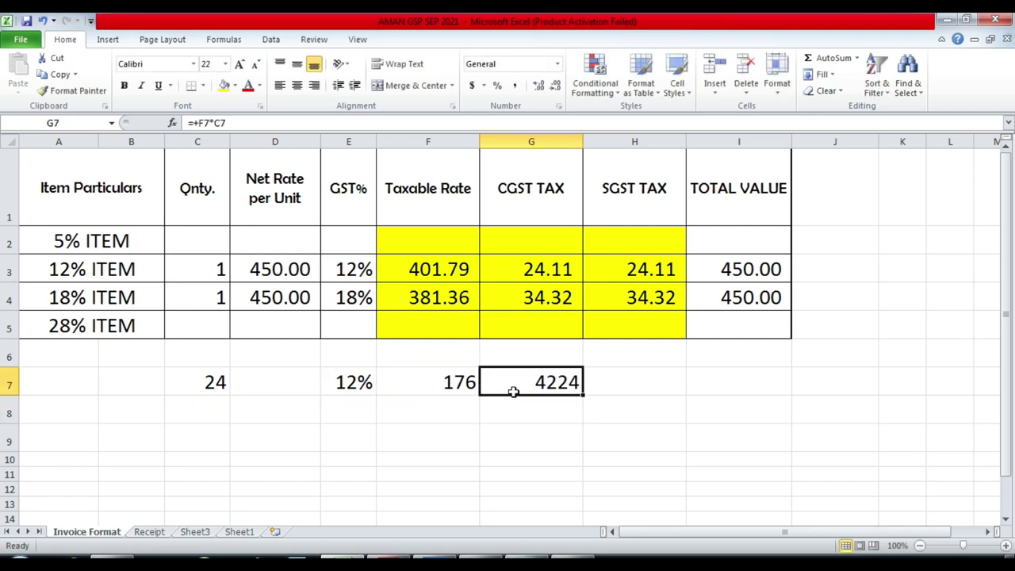
{"action": "left_click", "coordinate": [514, 86]}
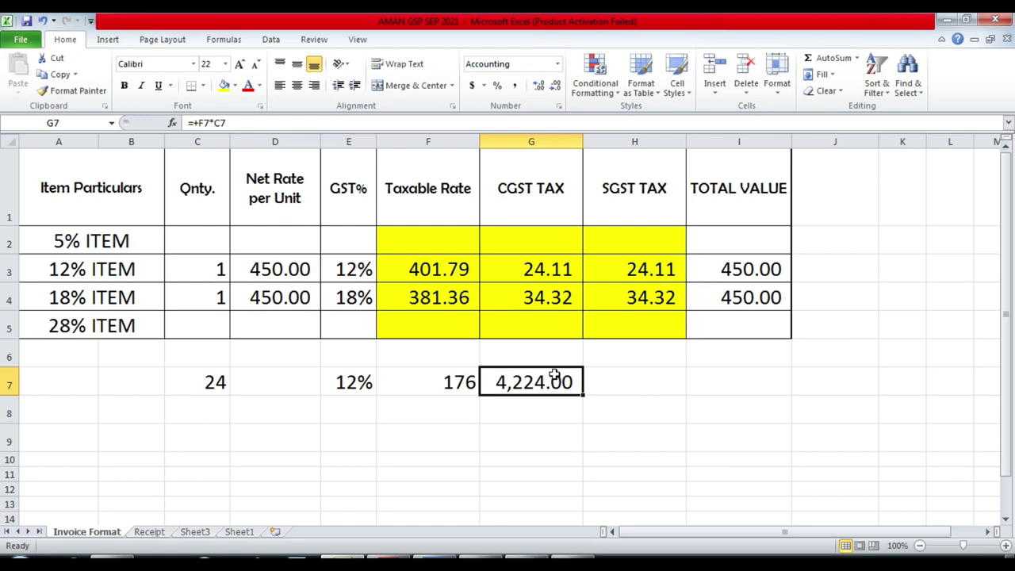
Step: Calculate the full GST amount in H7 with the formula +G7*E7
{"action": "key", "text": "Up"}
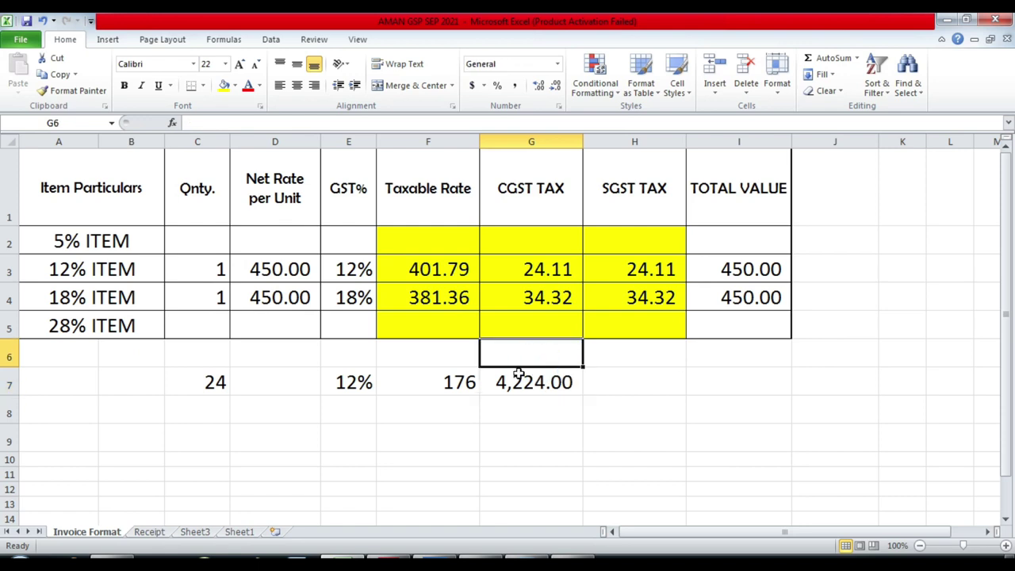
{"action": "left_click", "coordinate": [598, 386]}
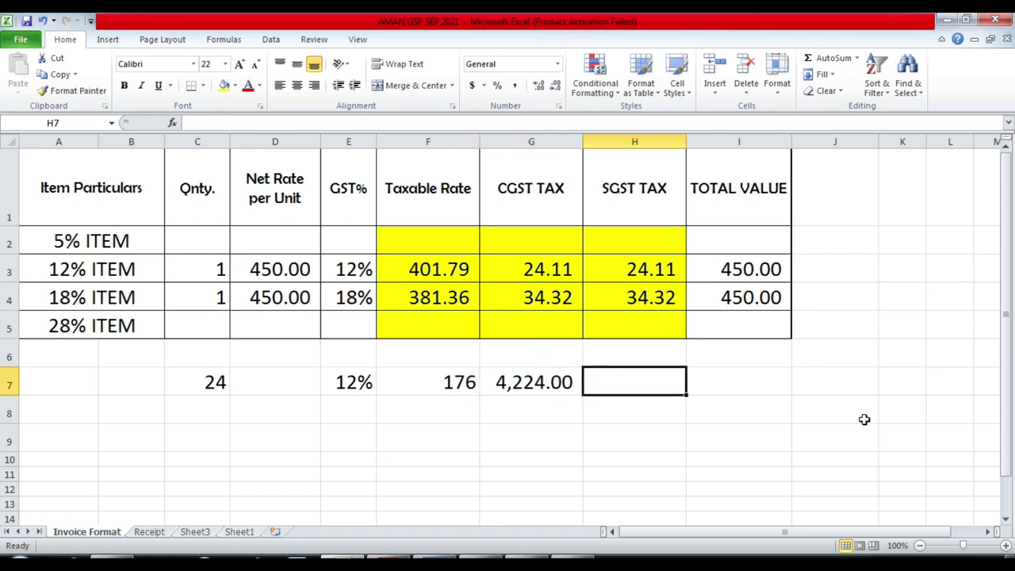
{"action": "type", "text": "+"}
{"action": "key", "text": "Left"}
{"action": "type", "text": "*"}
{"action": "key", "text": "Left"}
{"action": "key", "text": "Left"}
{"action": "key", "text": "Left"}
{"action": "key", "text": "Return"}
{"action": "key", "text": "Up"}
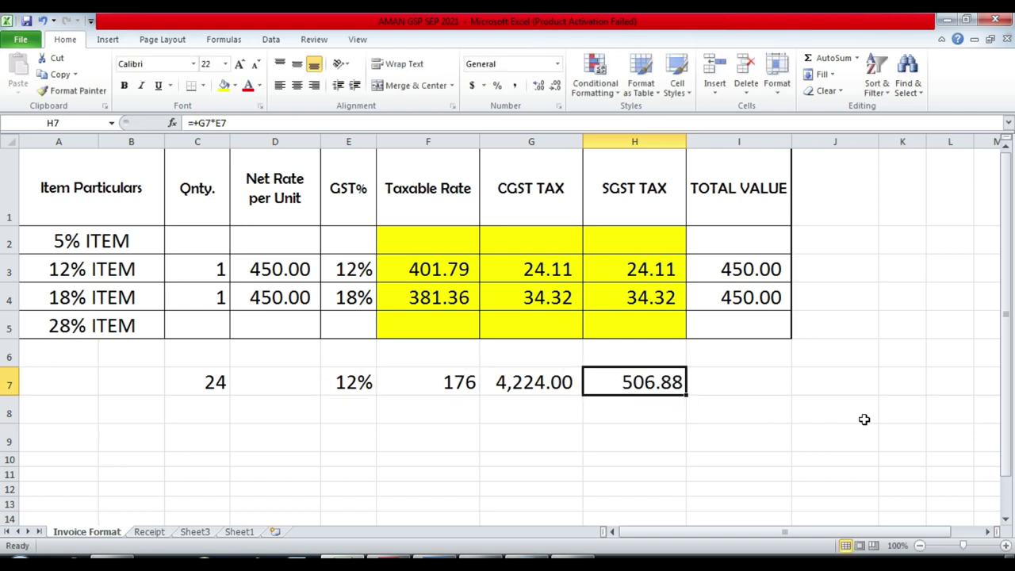
Step: Calculate the total in I7 by adding the tax and the taxable value as +H7+G7
{"action": "key", "text": "Right"}
{"action": "type", "text": "+"}
{"action": "key", "text": "Left"}
{"action": "type", "text": "+"}
{"action": "key", "text": "Left"}
{"action": "key", "text": "Left"}
{"action": "key", "text": "Return"}
{"action": "key", "text": "Up"}
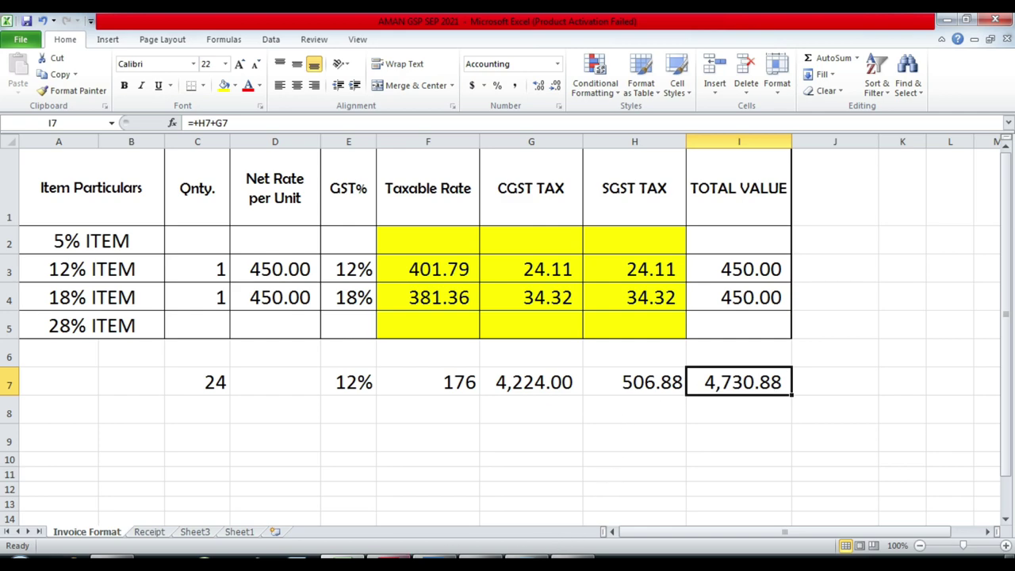
Step: Check the first item's amount in File.pdf against the calculated total and return to the Excel workbook
{"action": "key", "text": "alt+Tab"}
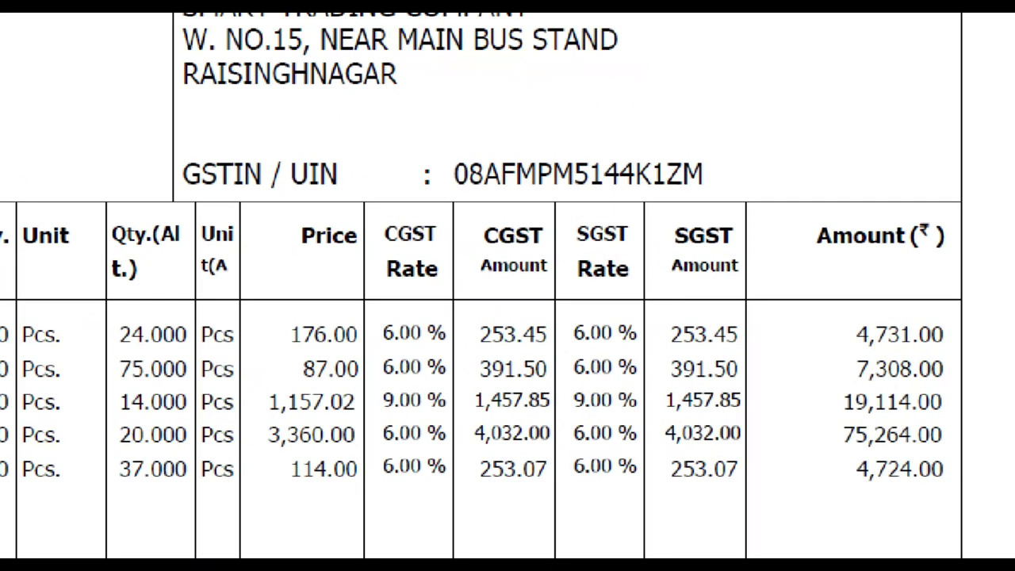
{"action": "left_click_drag", "start_coordinate": [892, 334], "coordinate": [953, 357]}
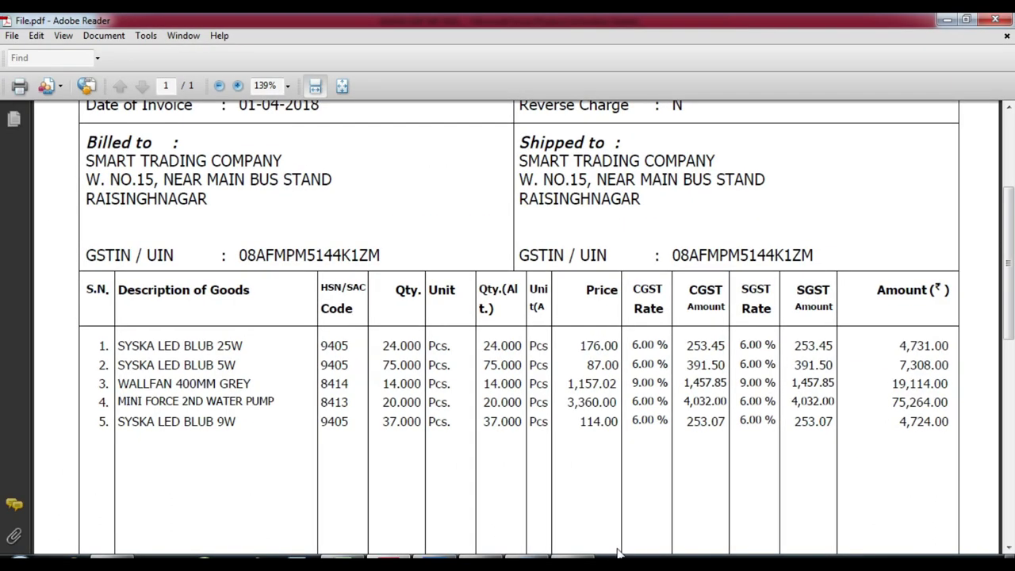
{"action": "key", "text": "alt+Tab"}
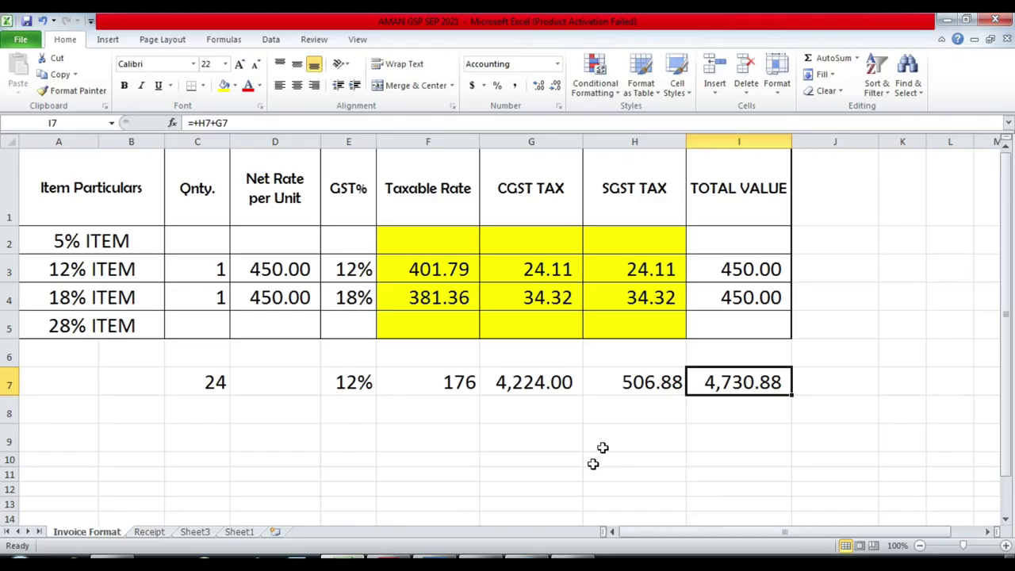
Step: Clear the total in I7 and halve the tax in H7 by changing its formula to +G7*E7/2
{"action": "left_click", "coordinate": [638, 382]}
{"action": "left_click", "coordinate": [743, 382]}
{"action": "key", "text": "Delete"}
{"action": "key", "text": "Left"}
{"action": "key", "text": "F2"}
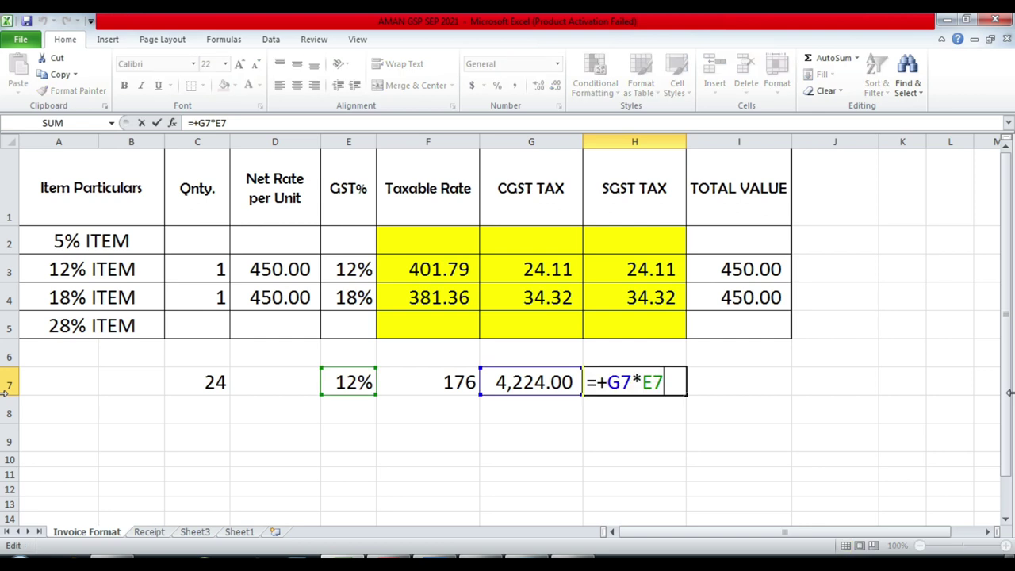
{"action": "type", "text": "/2"}
{"action": "key", "text": "ctrl+Return"}
Step: Calculate the second half of the GST in I7 with the formula +G7*E7/2
{"action": "key", "text": "Right"}
{"action": "type", "text": "+"}
{"action": "key", "text": "Left"}
{"action": "key", "text": "Left"}
{"action": "type", "text": "*"}
{"action": "key", "text": "Left"}
{"action": "key", "text": "Left"}
{"action": "key", "text": "Left"}
{"action": "key", "text": "Left"}
{"action": "type", "text": "/2"}
{"action": "key", "text": "Return"}
{"action": "key", "text": "Up"}
Step: Calculate the row total in J7 with the formula +I7+H7+G7 and widen column J
{"action": "key", "text": "Right"}
{"action": "type", "text": "+"}
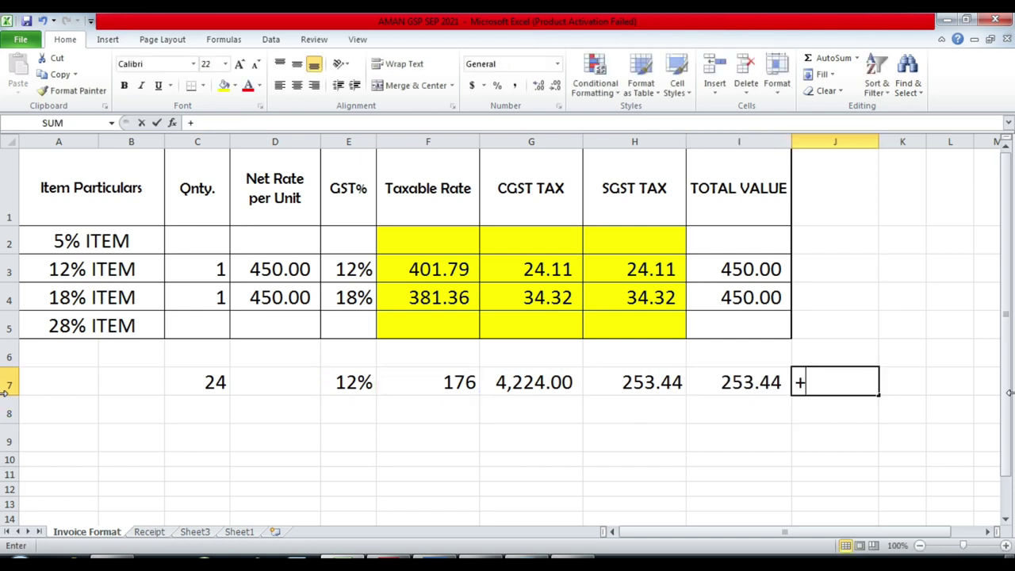
{"action": "key", "text": "Left"}
{"action": "type", "text": "+"}
{"action": "key", "text": "Left"}
{"action": "key", "text": "Left"}
{"action": "type", "text": "+"}
{"action": "key", "text": "Left"}
{"action": "key", "text": "Left"}
{"action": "key", "text": "Left"}
{"action": "key", "text": "Return"}
{"action": "key", "text": "Up"}
{"action": "left_click_drag", "start_coordinate": [873, 141], "coordinate": [918, 143]}
{"action": "left_click", "coordinate": [859, 451]}
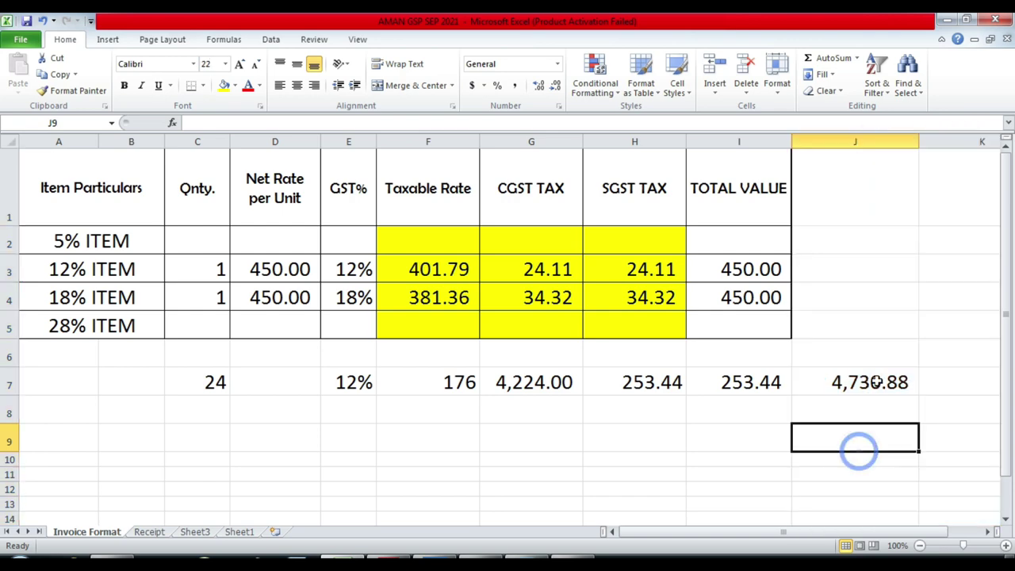
{"action": "left_click", "coordinate": [877, 381]}
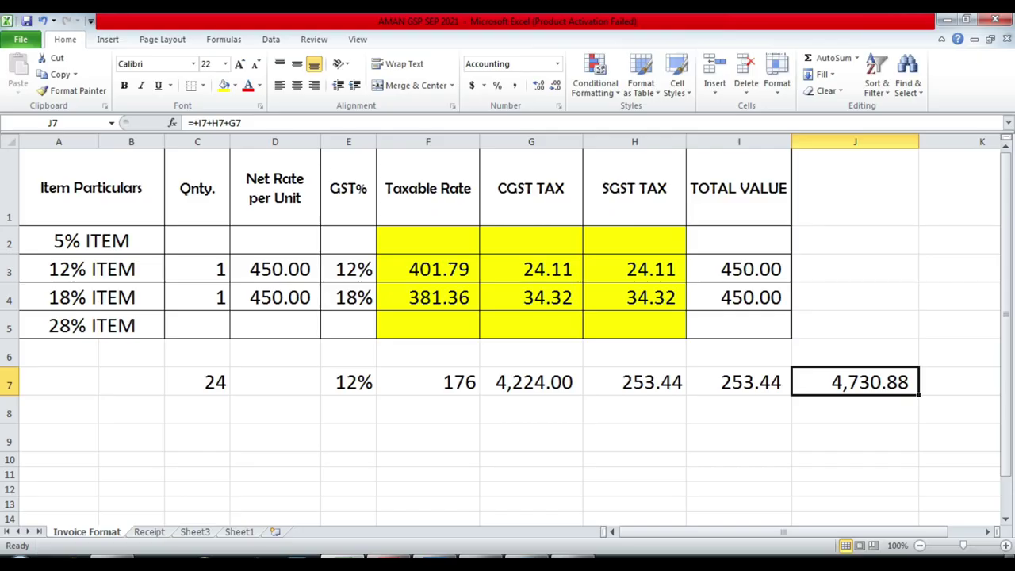
Step: Review the item rows in File.pdf, then examine the Net Rate per Unit and Taxable Rate columns back in Excel
{"action": "left_click", "coordinate": [432, 557]}
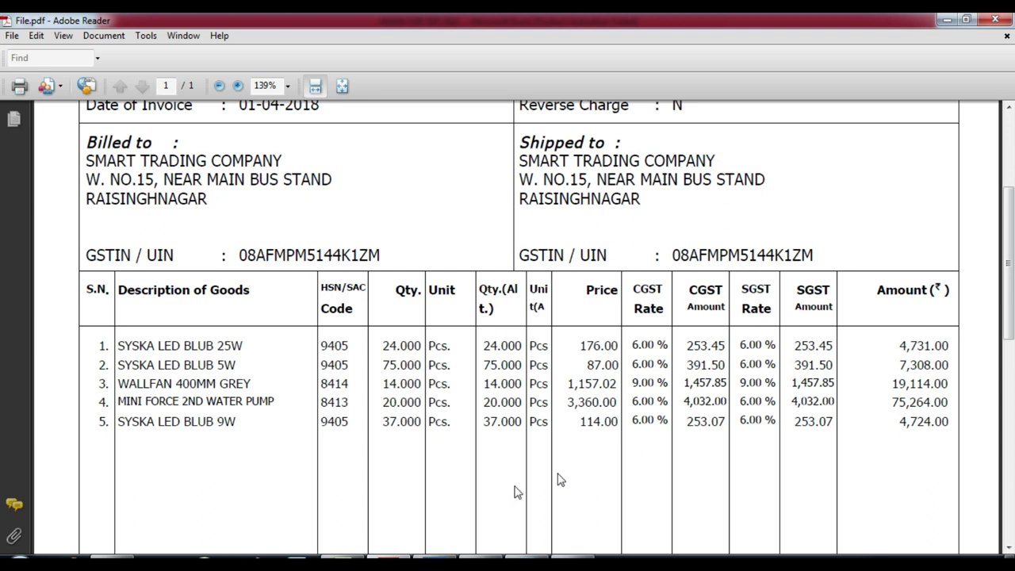
{"action": "key", "text": "alt+Tab"}
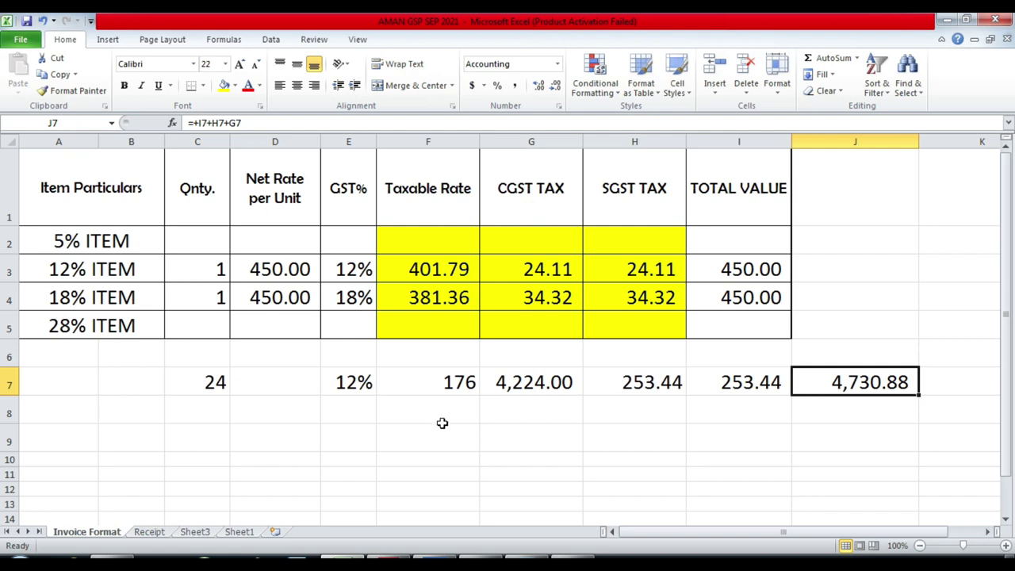
{"action": "left_click", "coordinate": [442, 426]}
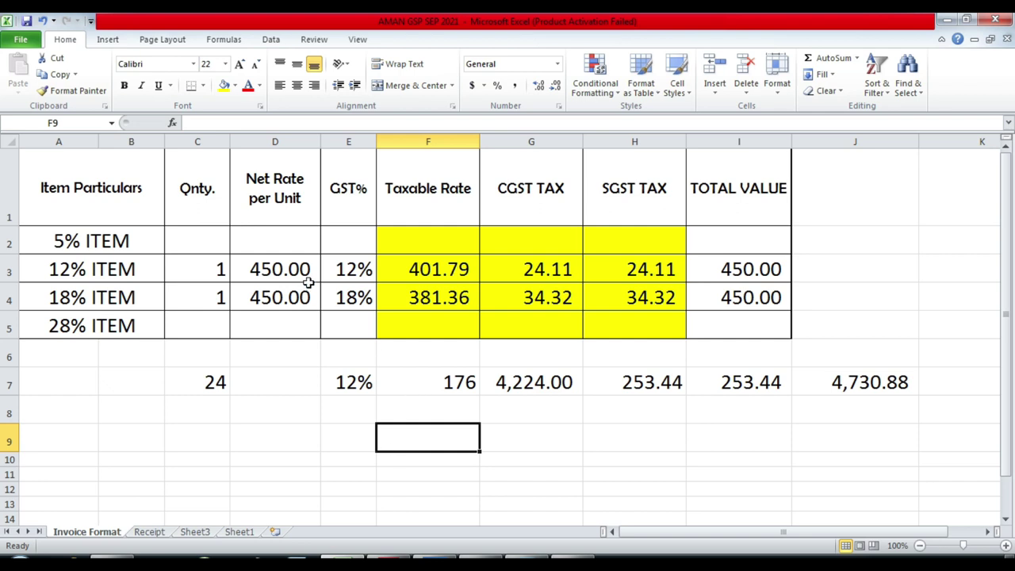
{"action": "left_click", "coordinate": [280, 234]}
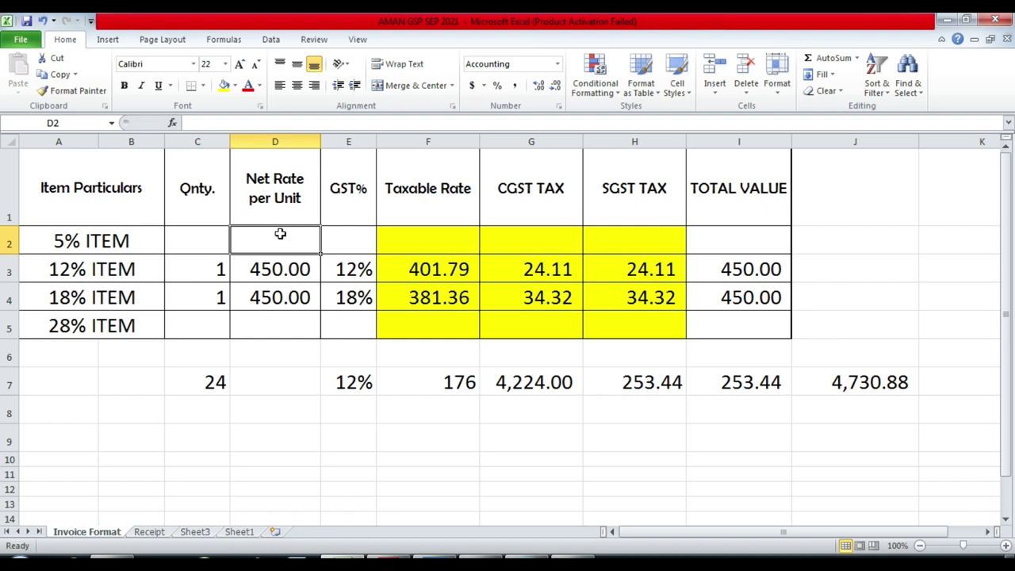
{"action": "left_click", "coordinate": [416, 246]}
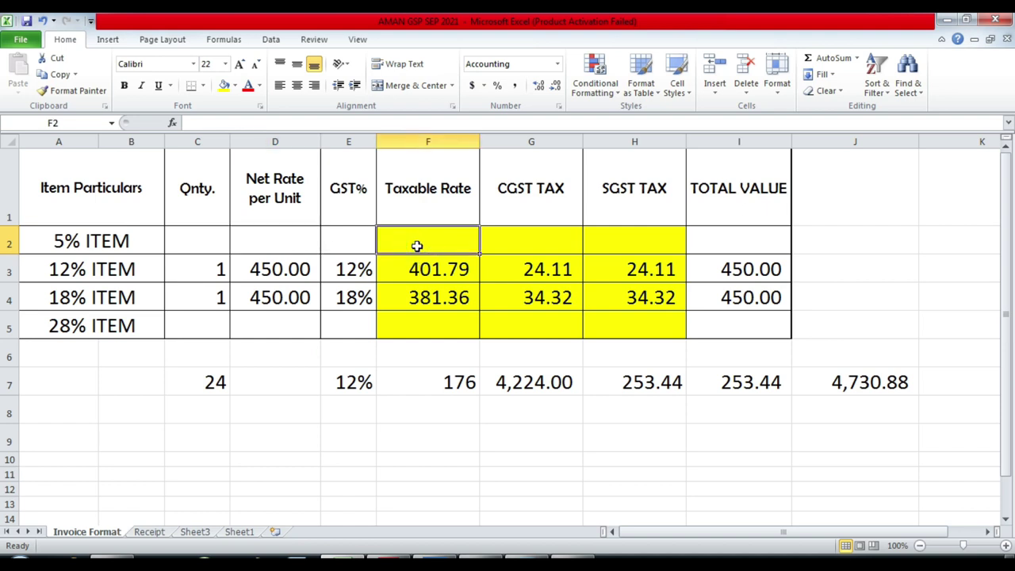